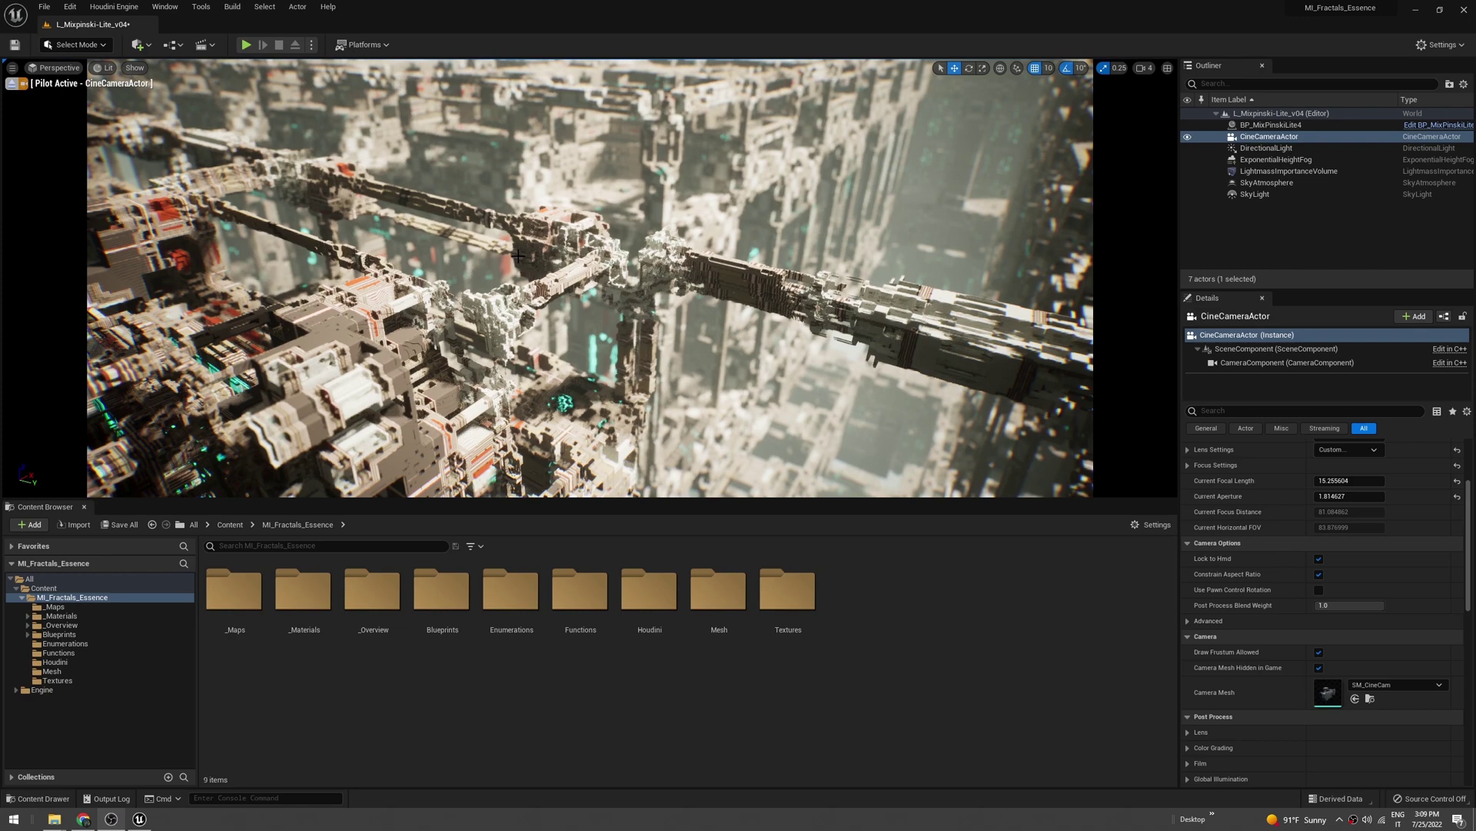
right_drag(570, 313, 543, 356)
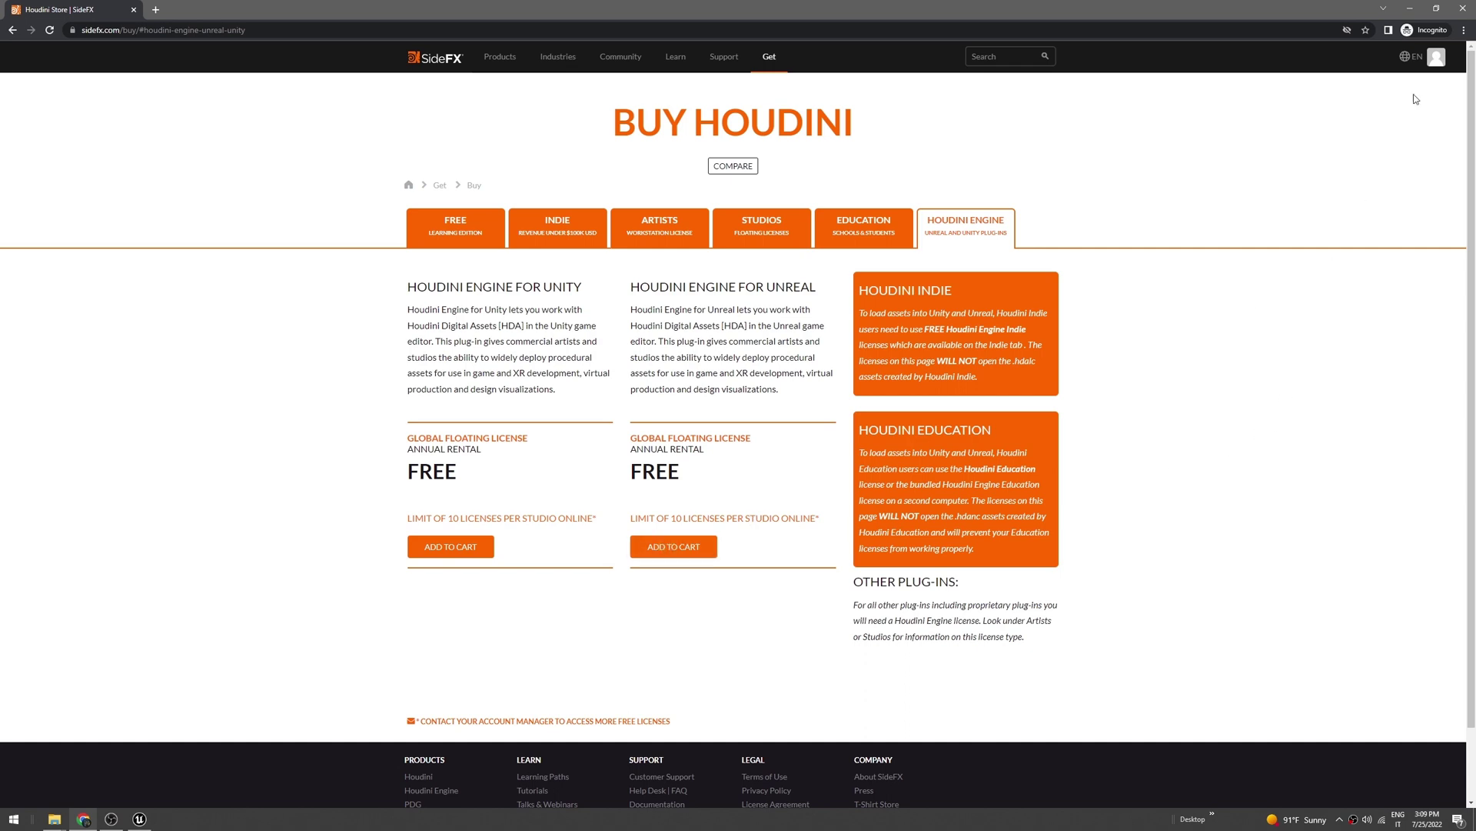
click(1412, 10)
click(113, 7)
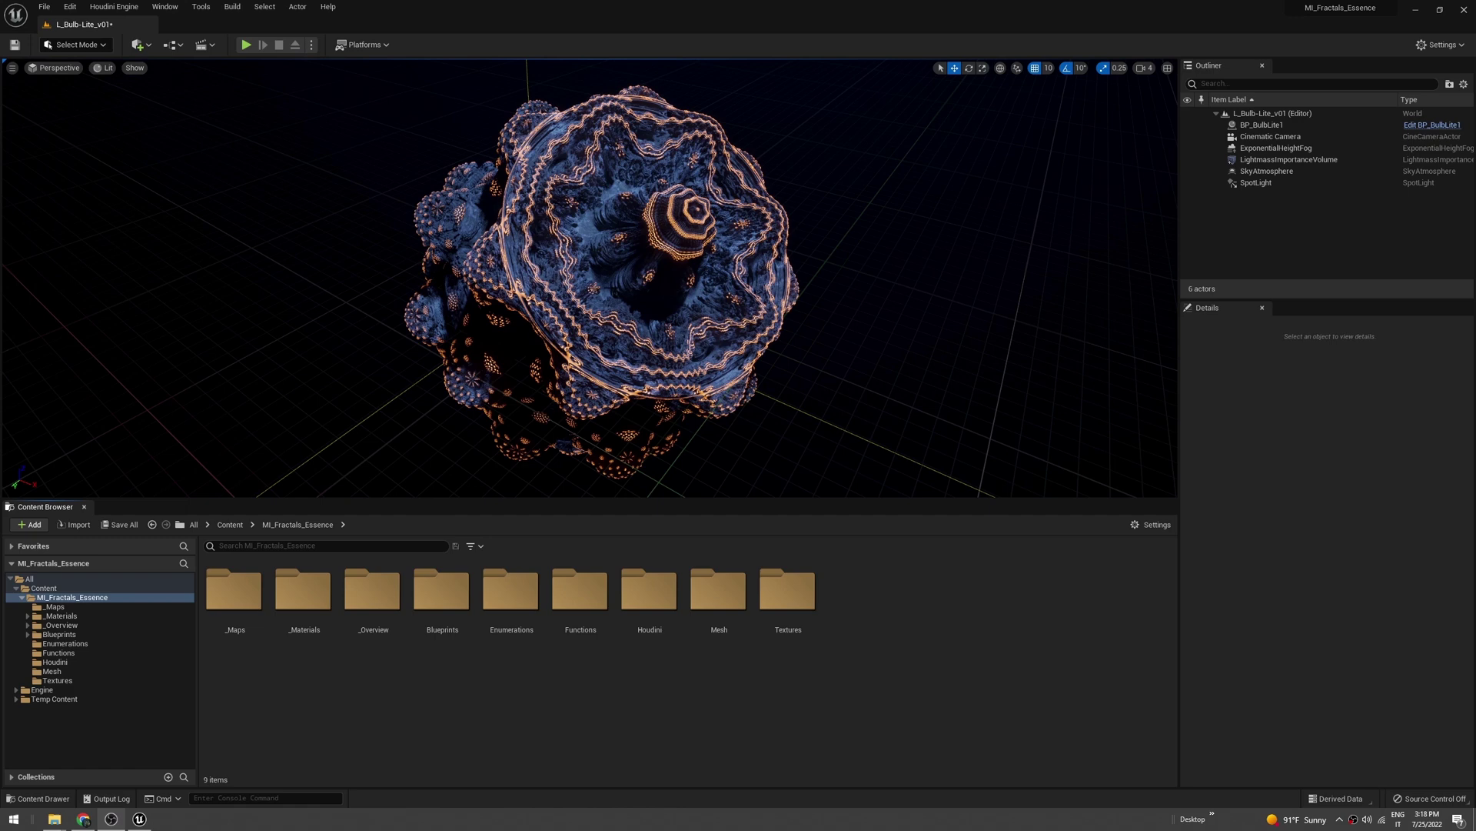
double_click(234, 591)
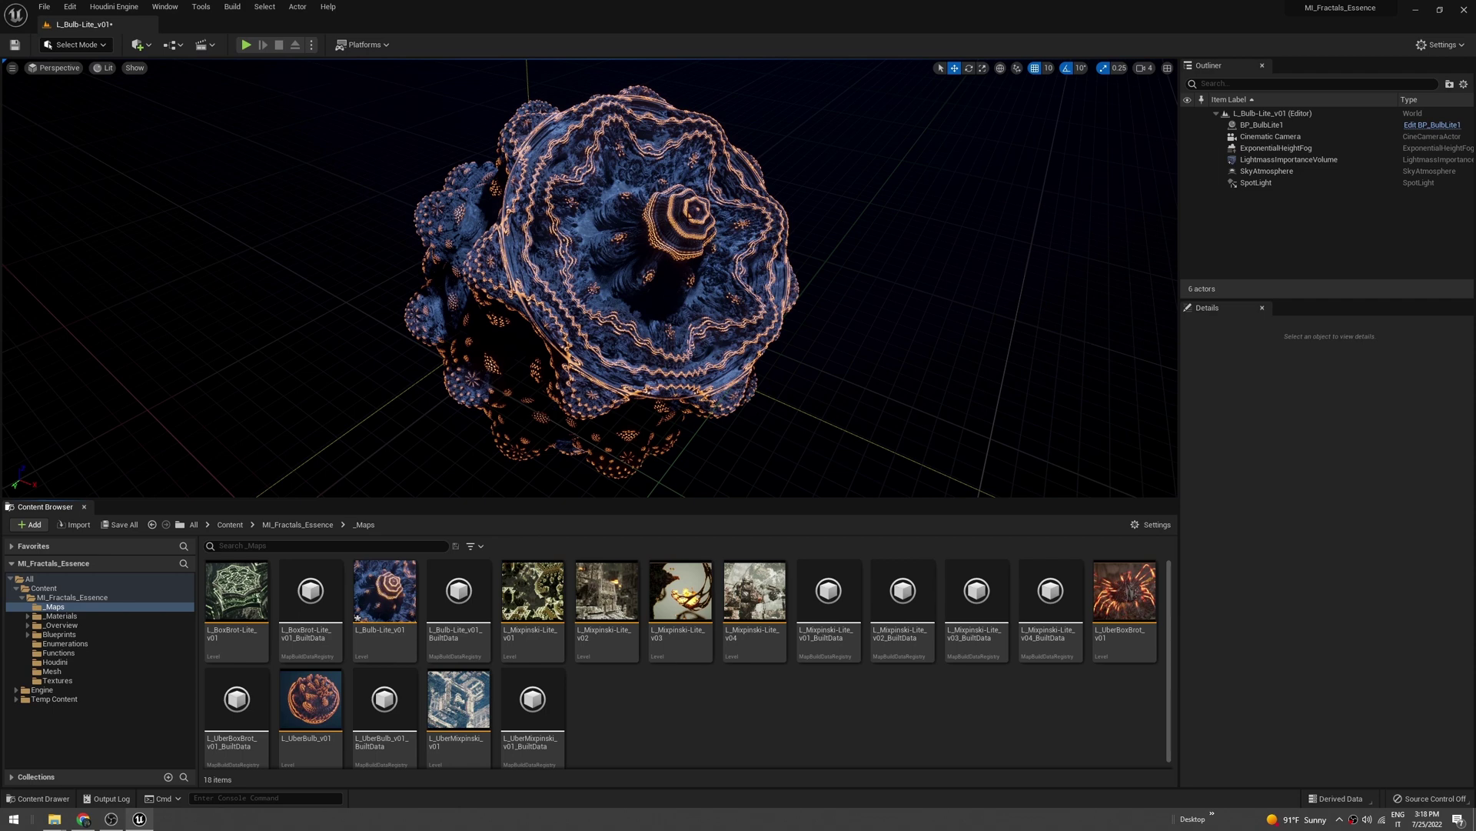
click(294, 525)
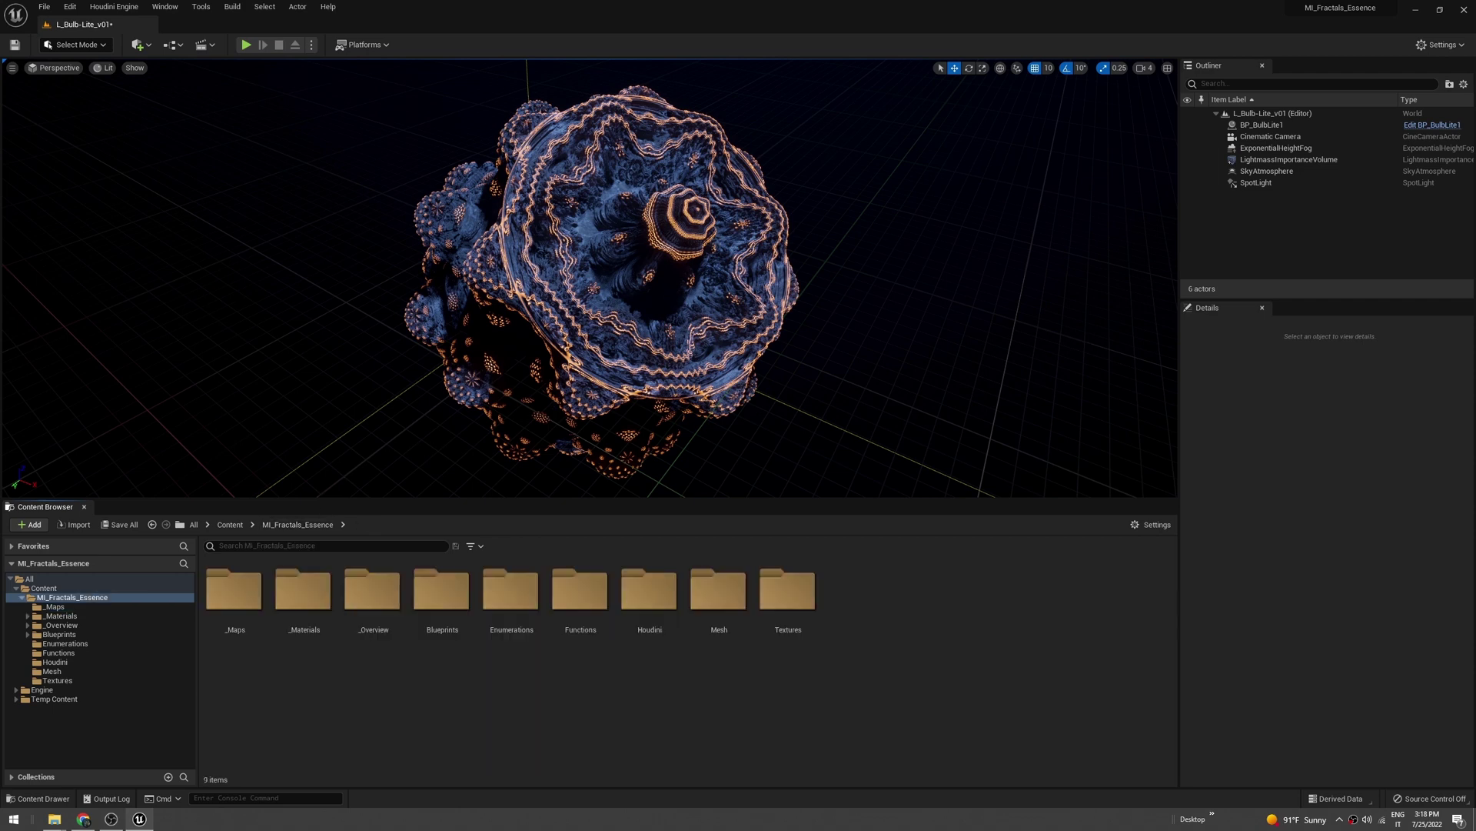
click(109, 8)
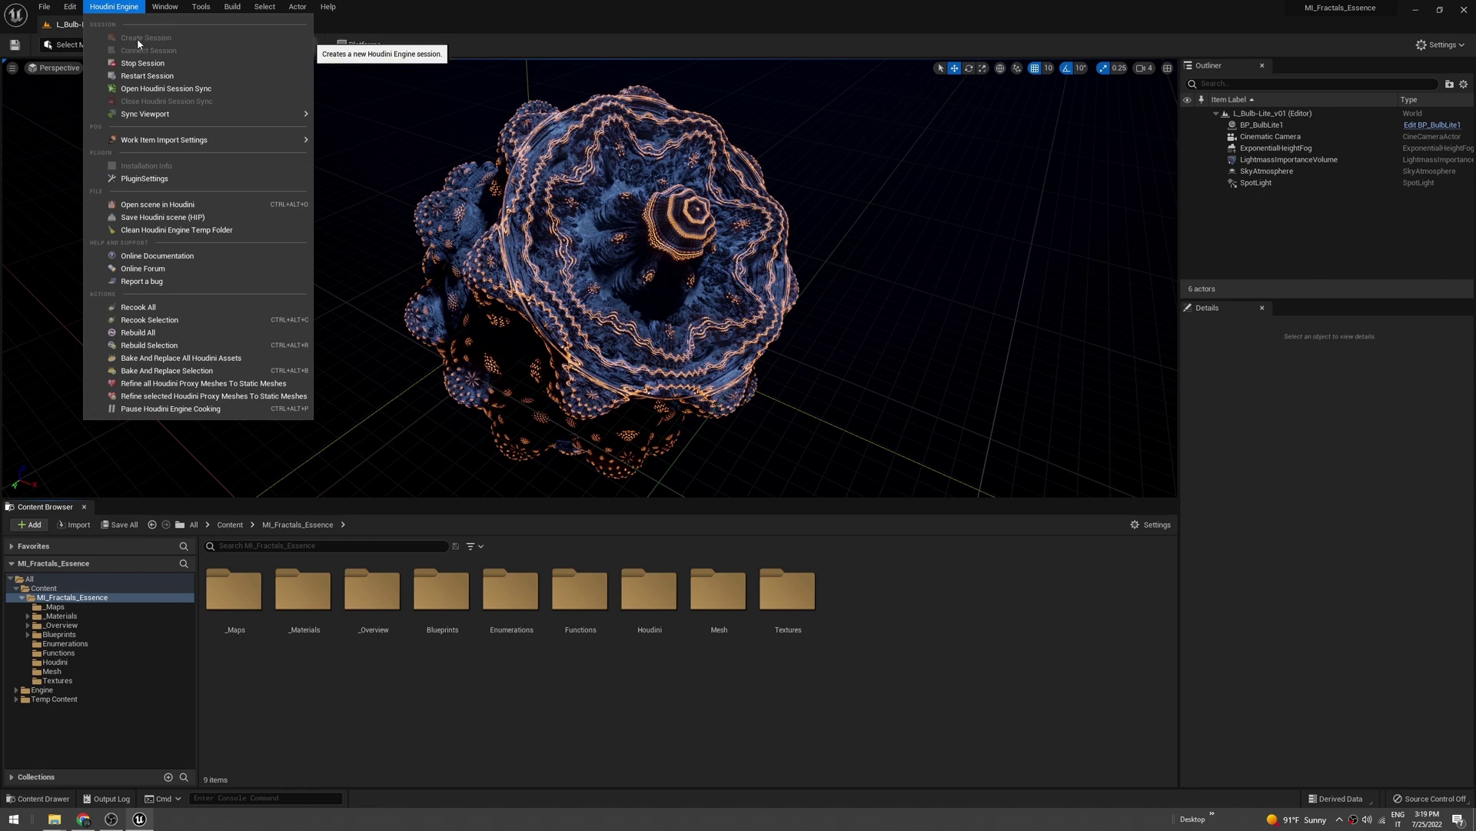
click(643, 681)
- Place the BulbLite Houdini asset from the Houdini folder into the level
double_click(650, 592)
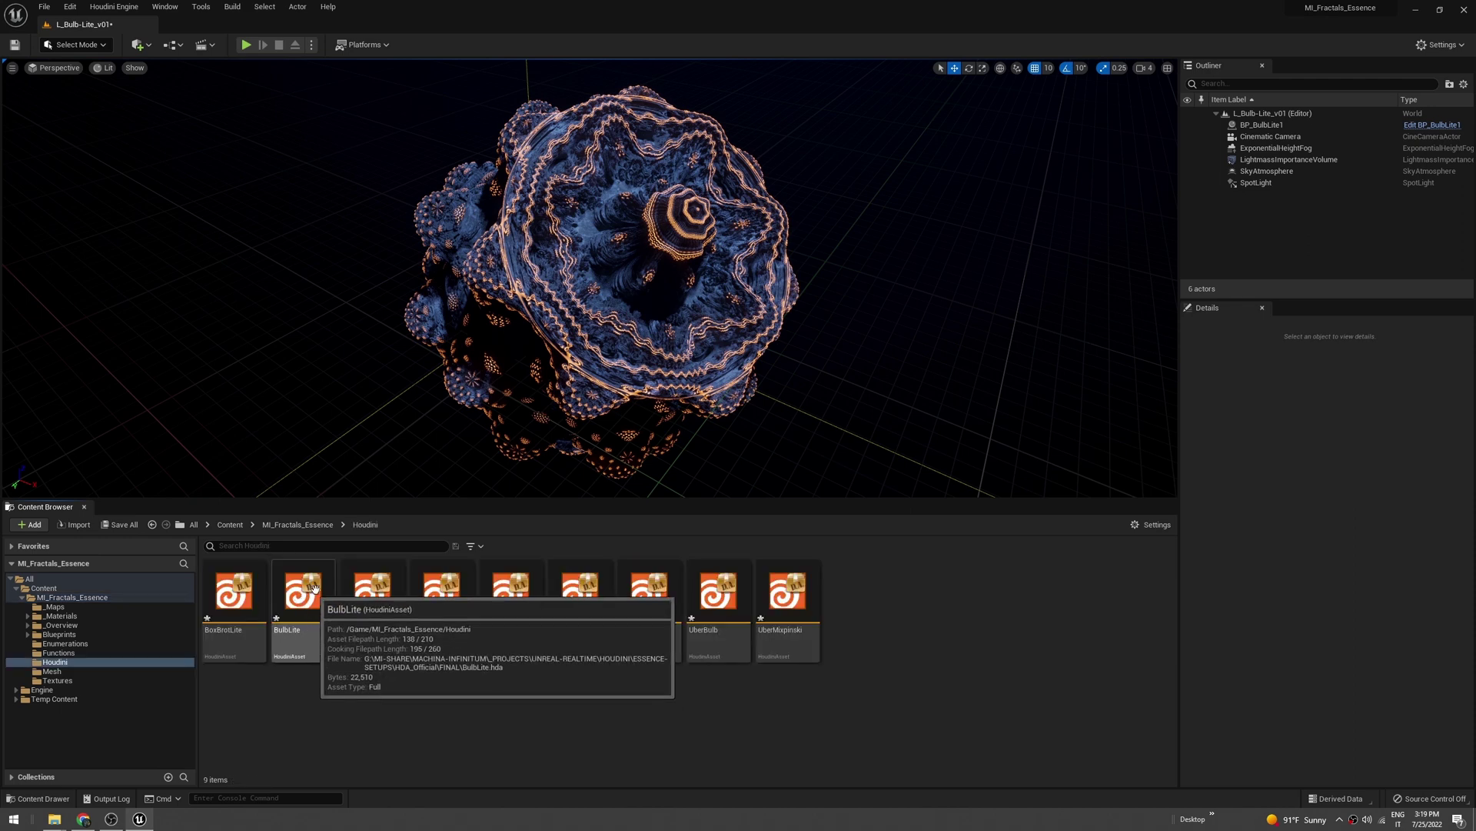
click(1253, 125)
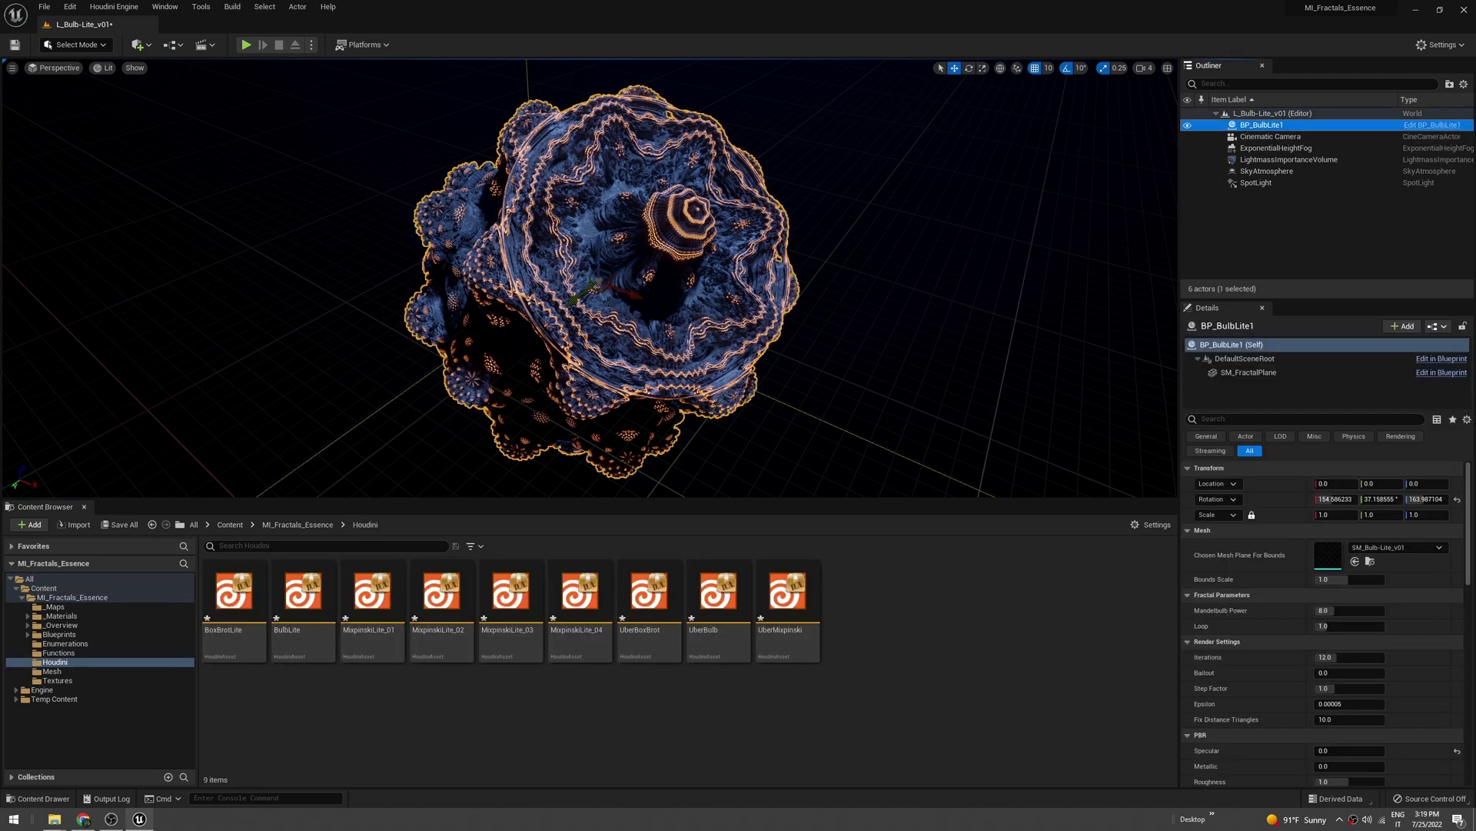
drag(303, 592, 377, 428)
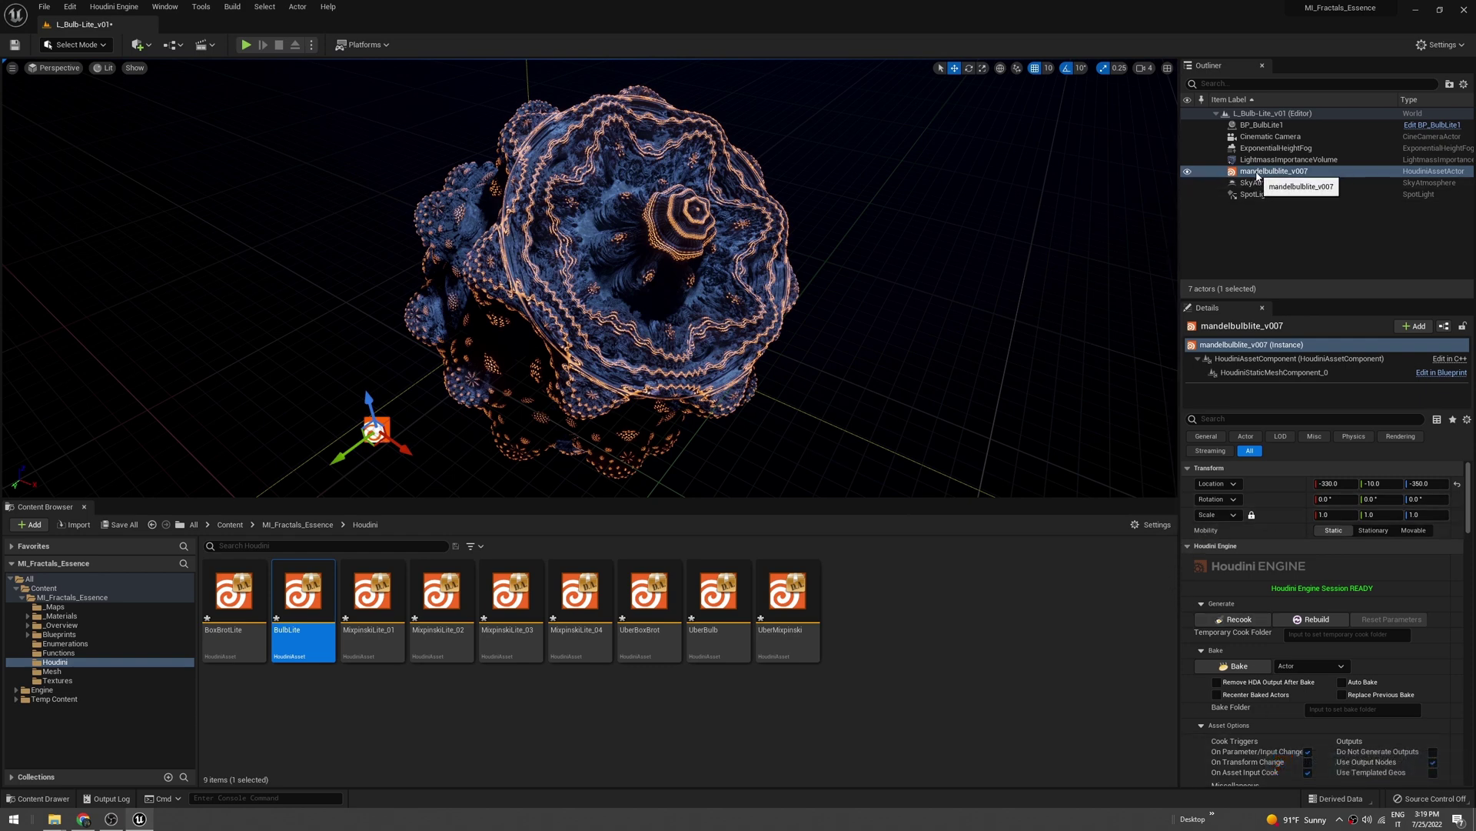
- Align mandelbulblite_v007 to BP_BulbLite1 by temporarily attaching it to that actor and resetting its relative location and rotation
drag(1255, 172, 1259, 130)
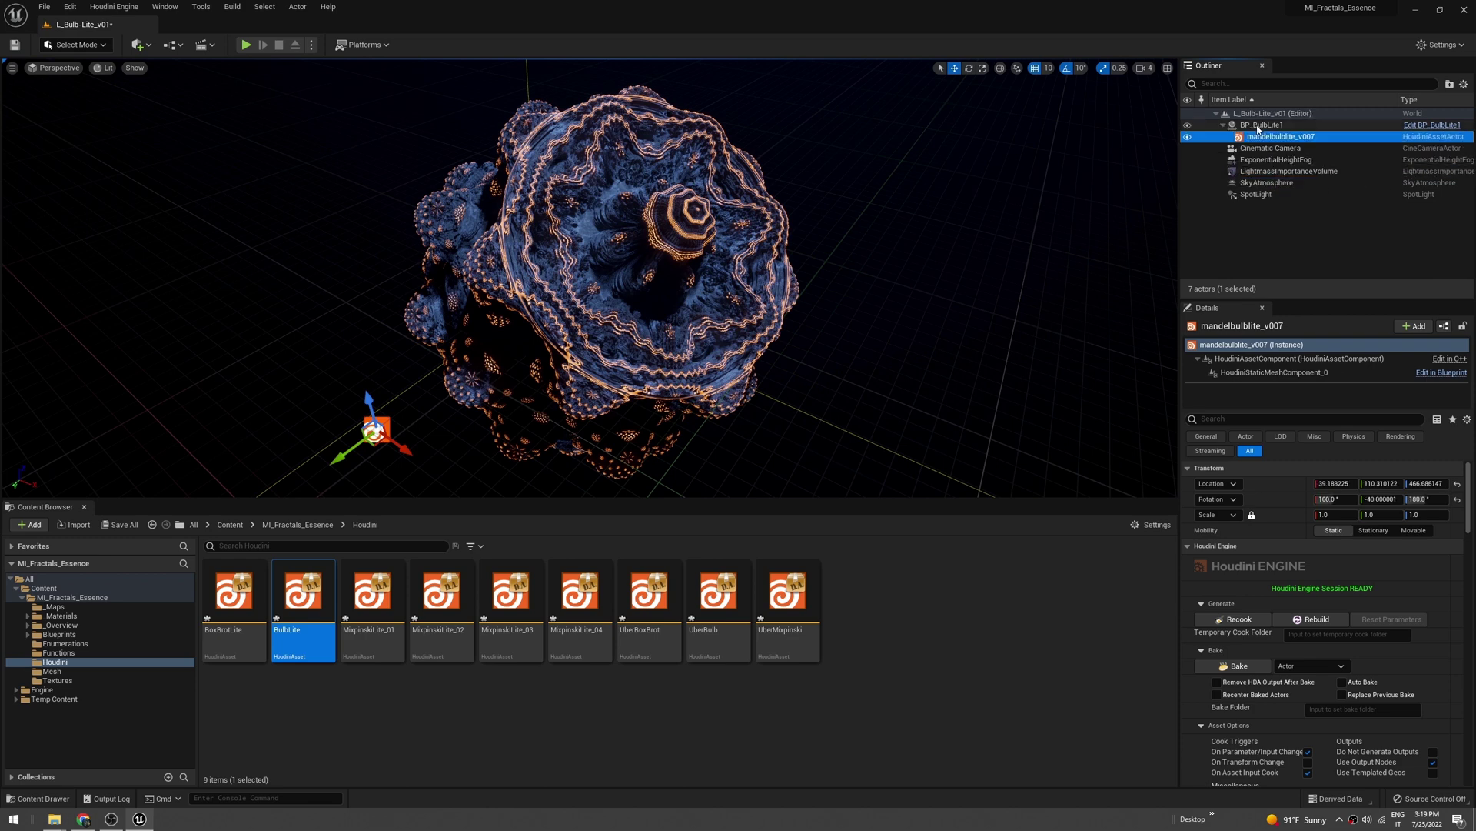
click(1457, 499)
click(1457, 484)
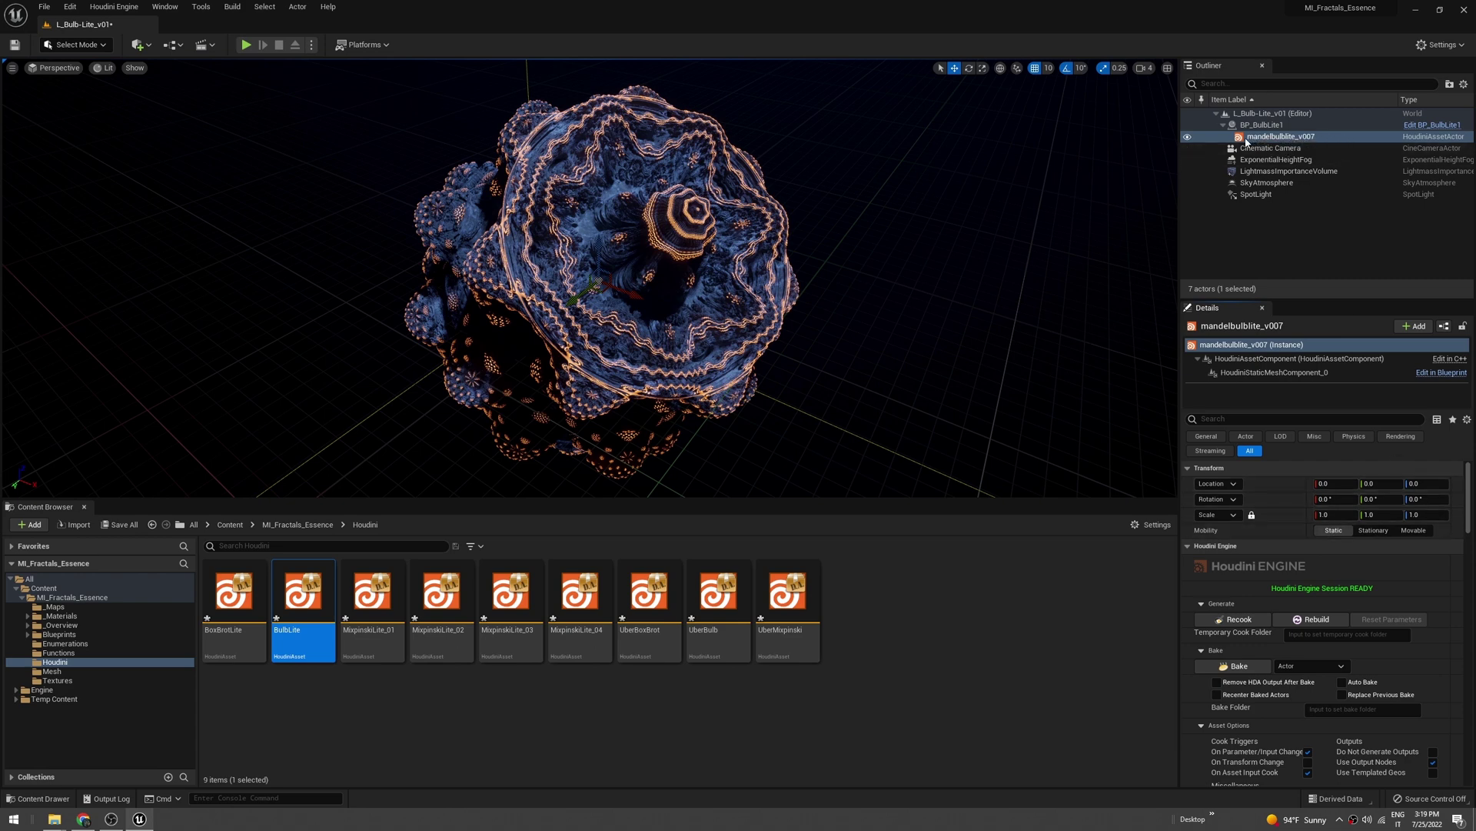
drag(1246, 140, 1289, 226)
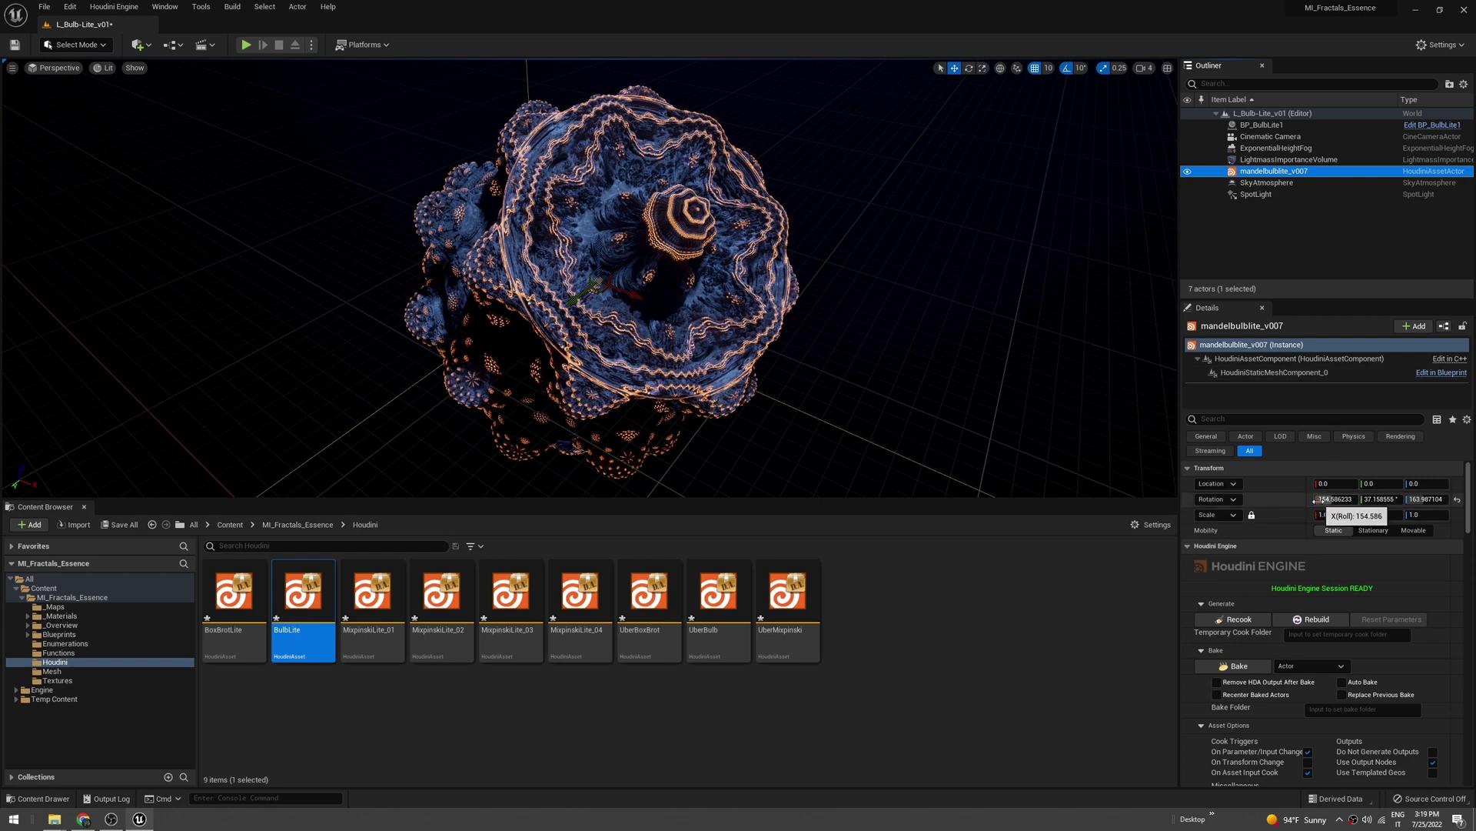
click(1262, 125)
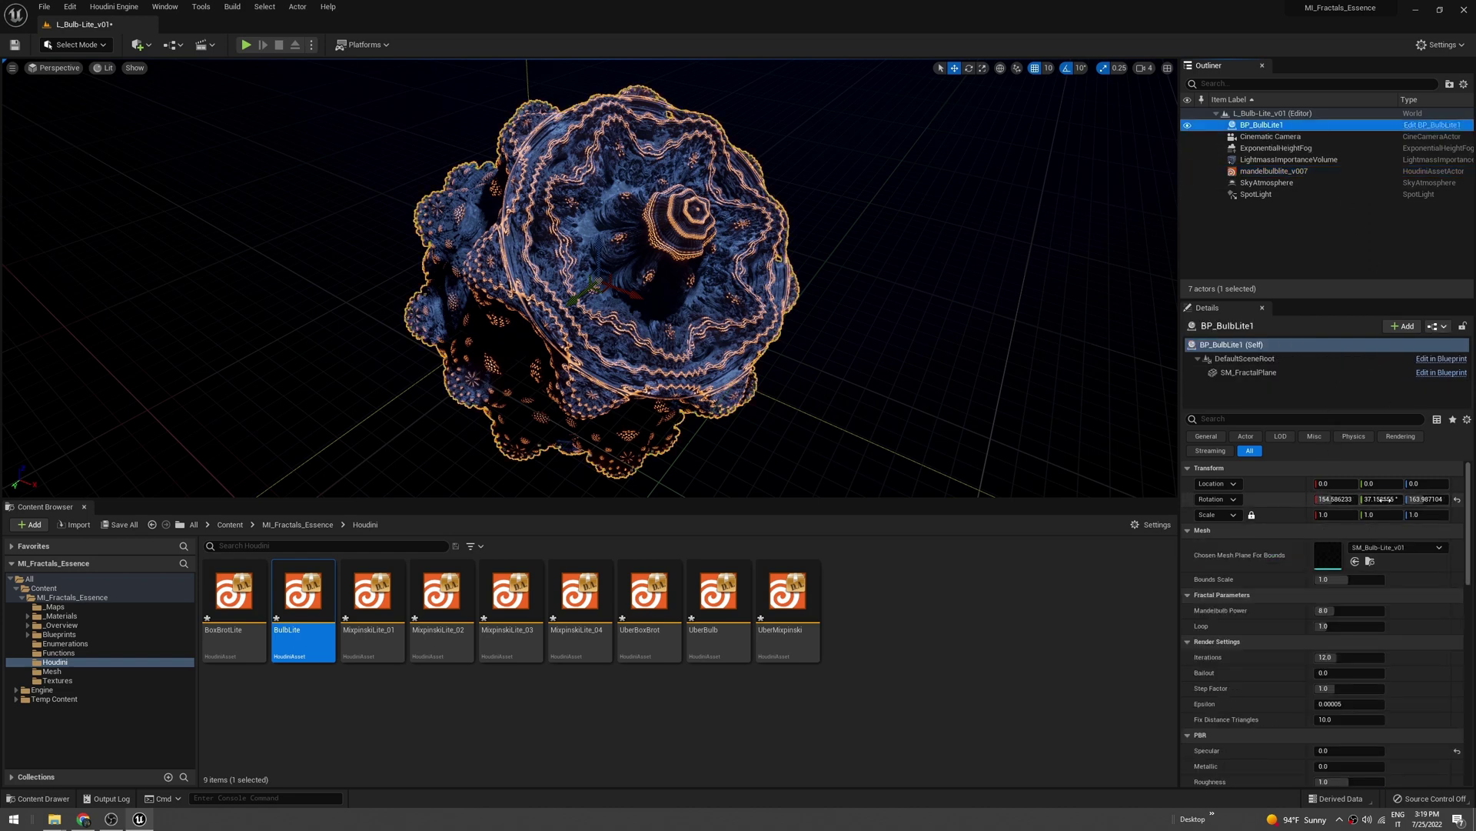
click(1299, 171)
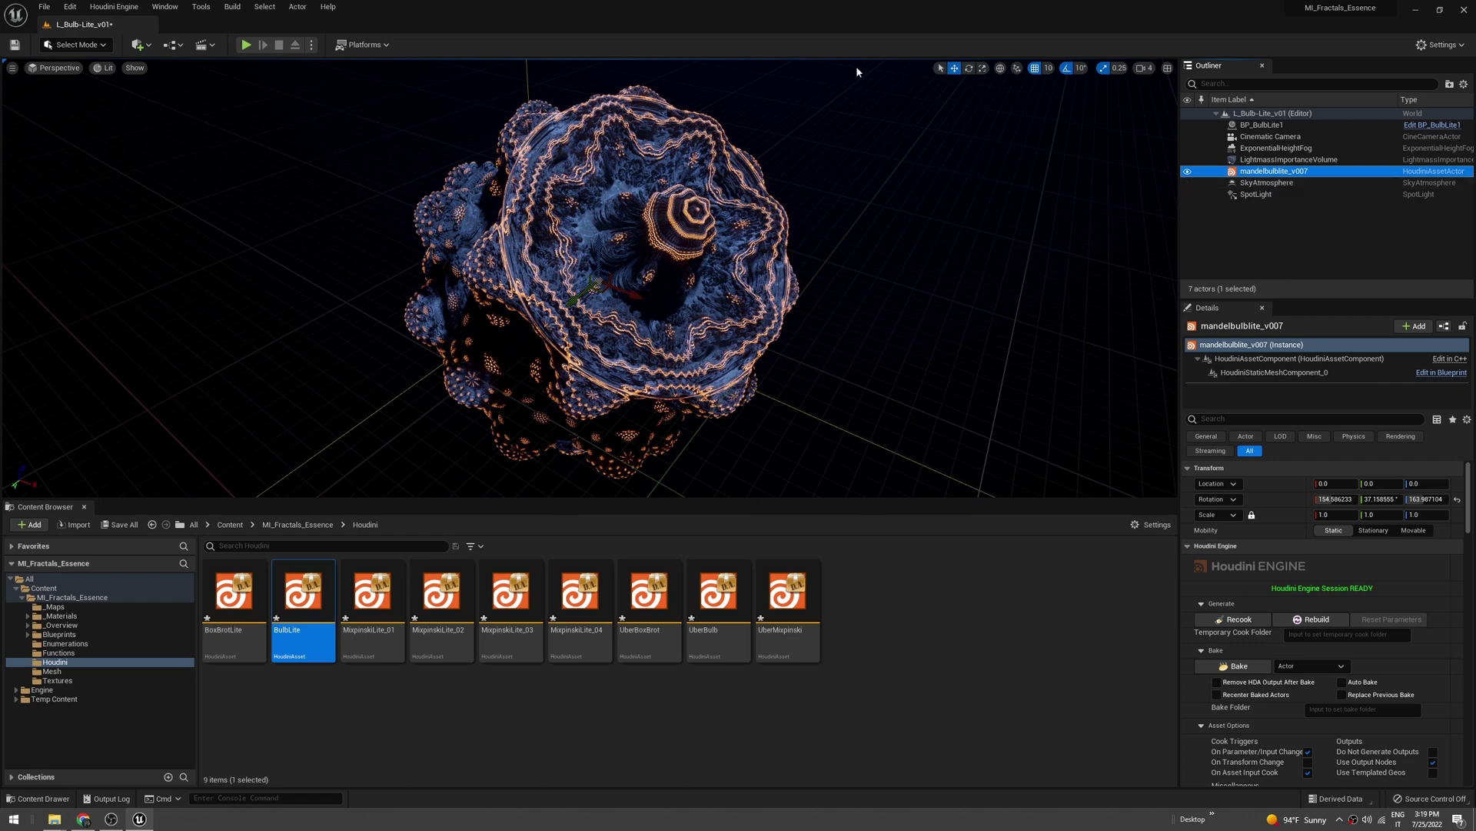
- Add a Cube shape to the level and reset its location to 0, 0, 0
click(140, 45)
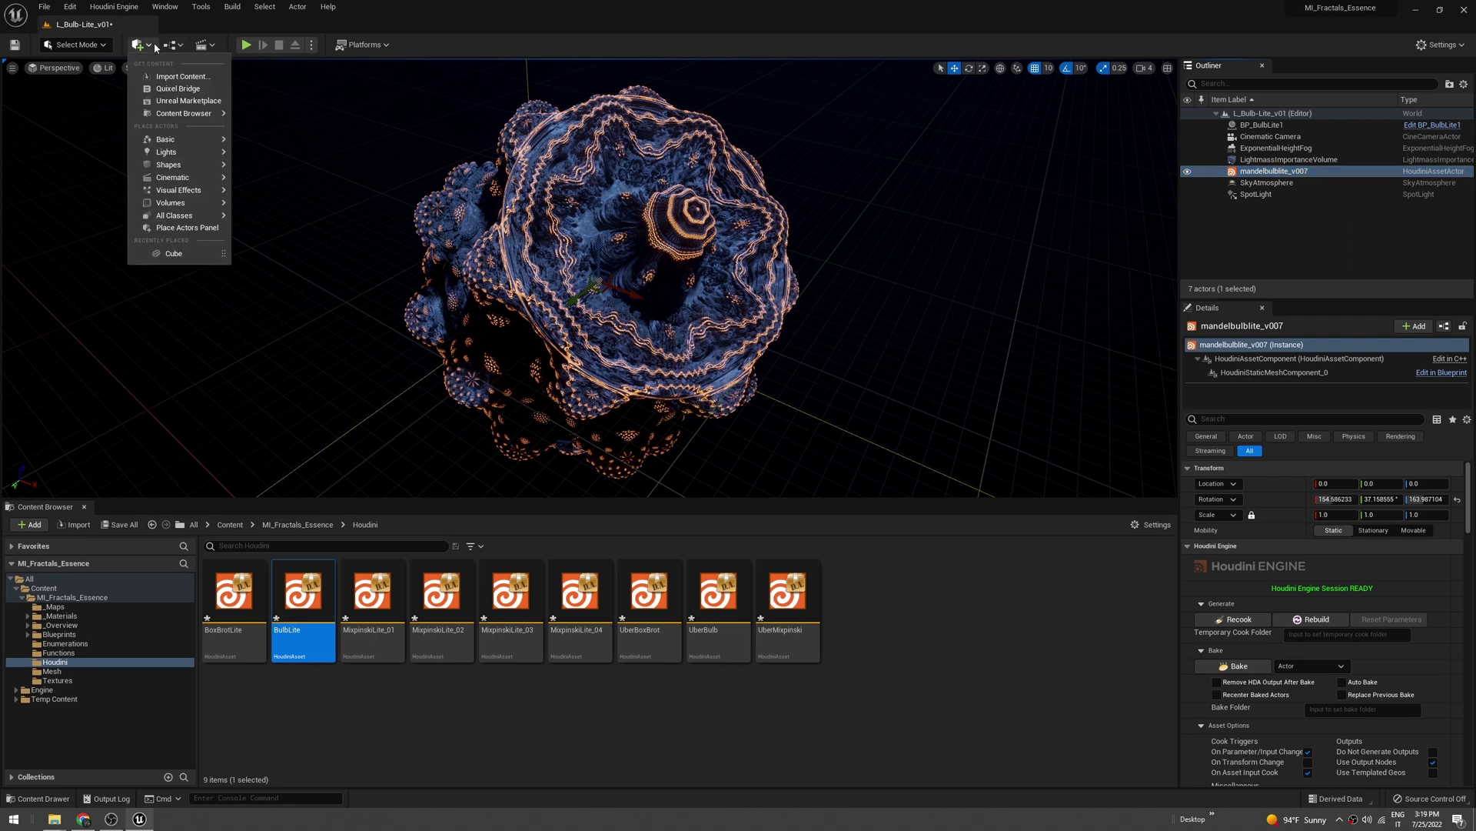
mouse_move(185, 165)
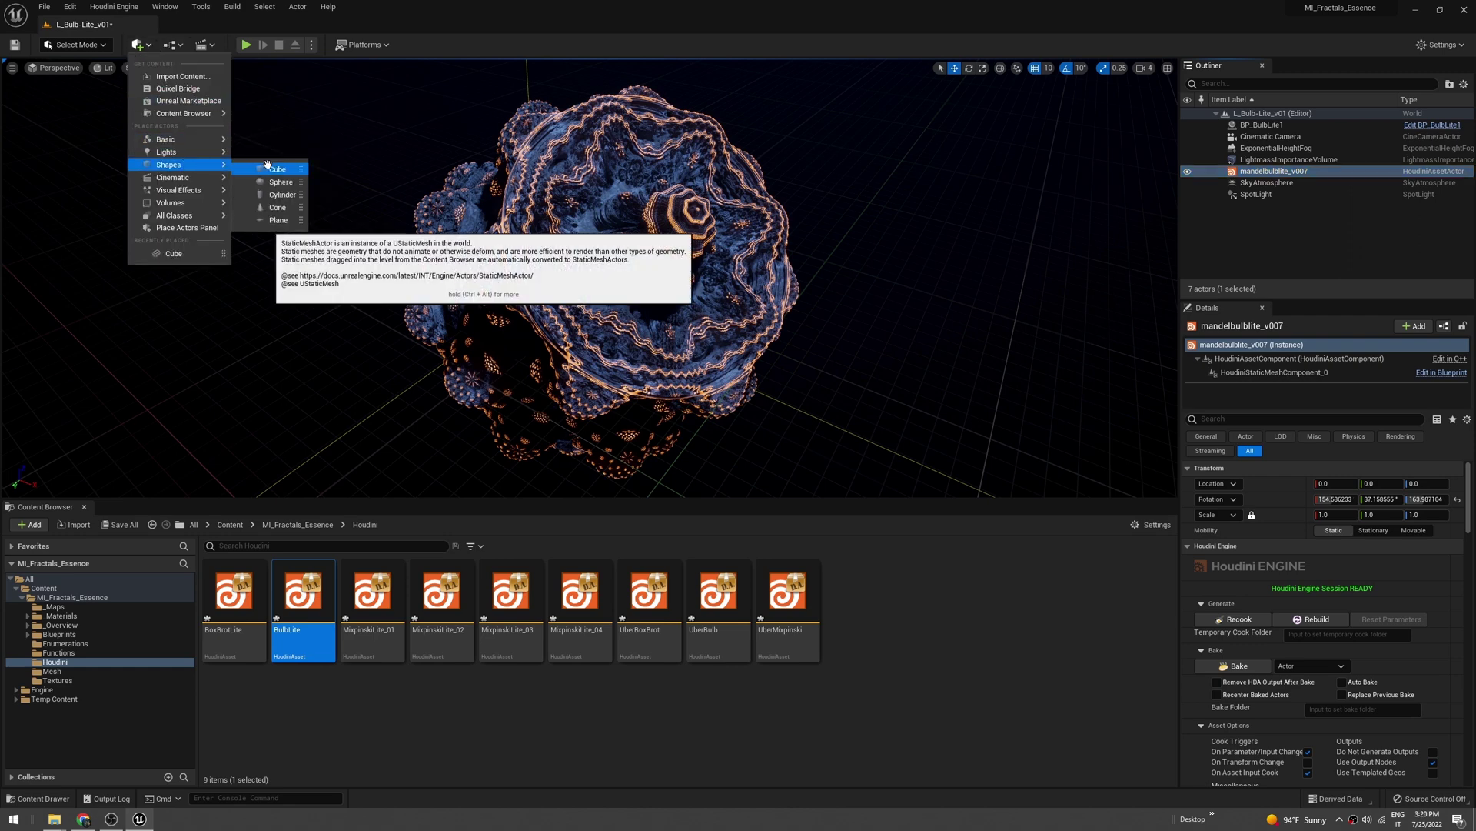
click(251, 170)
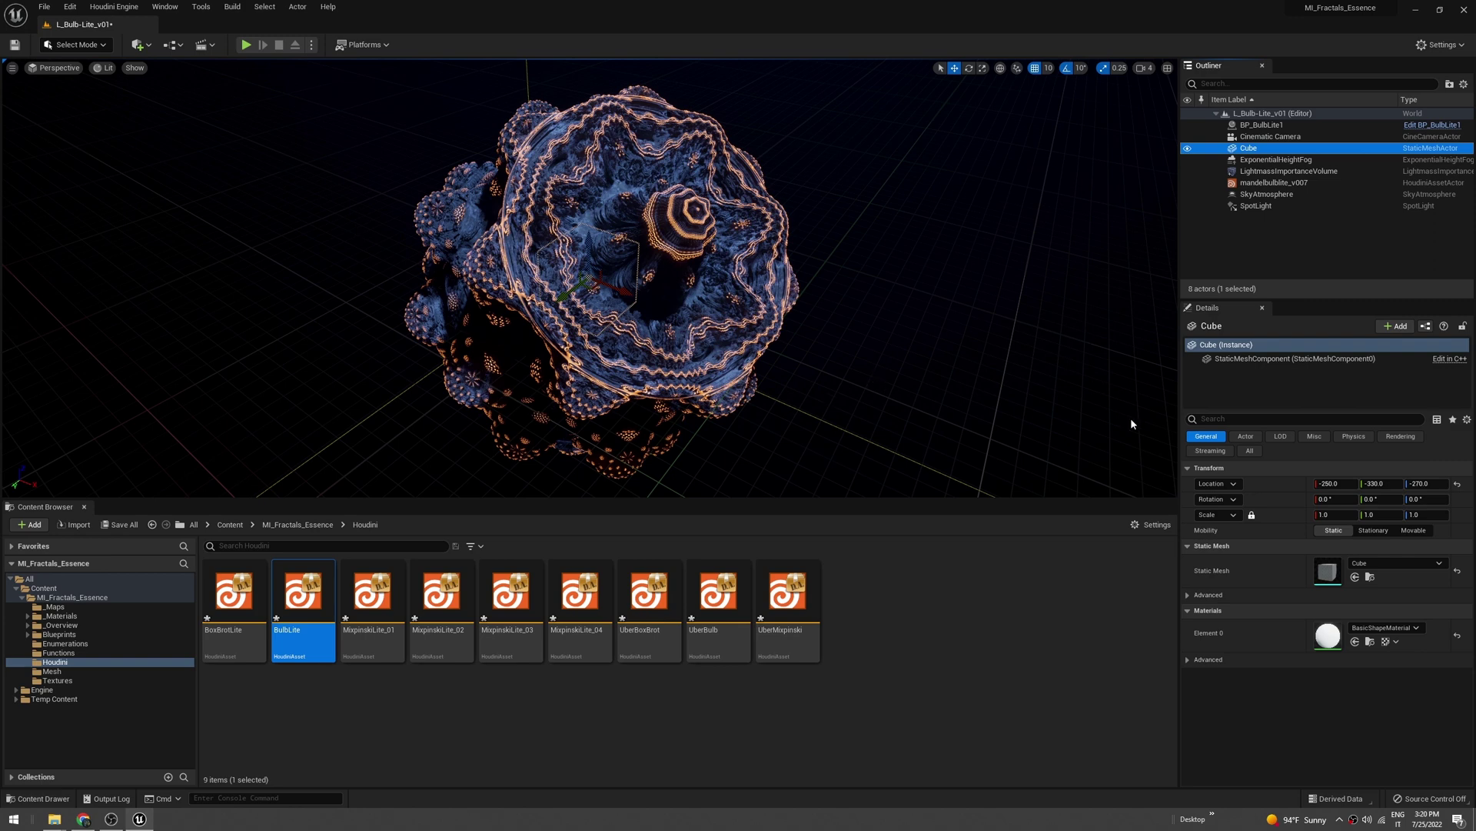
click(1457, 483)
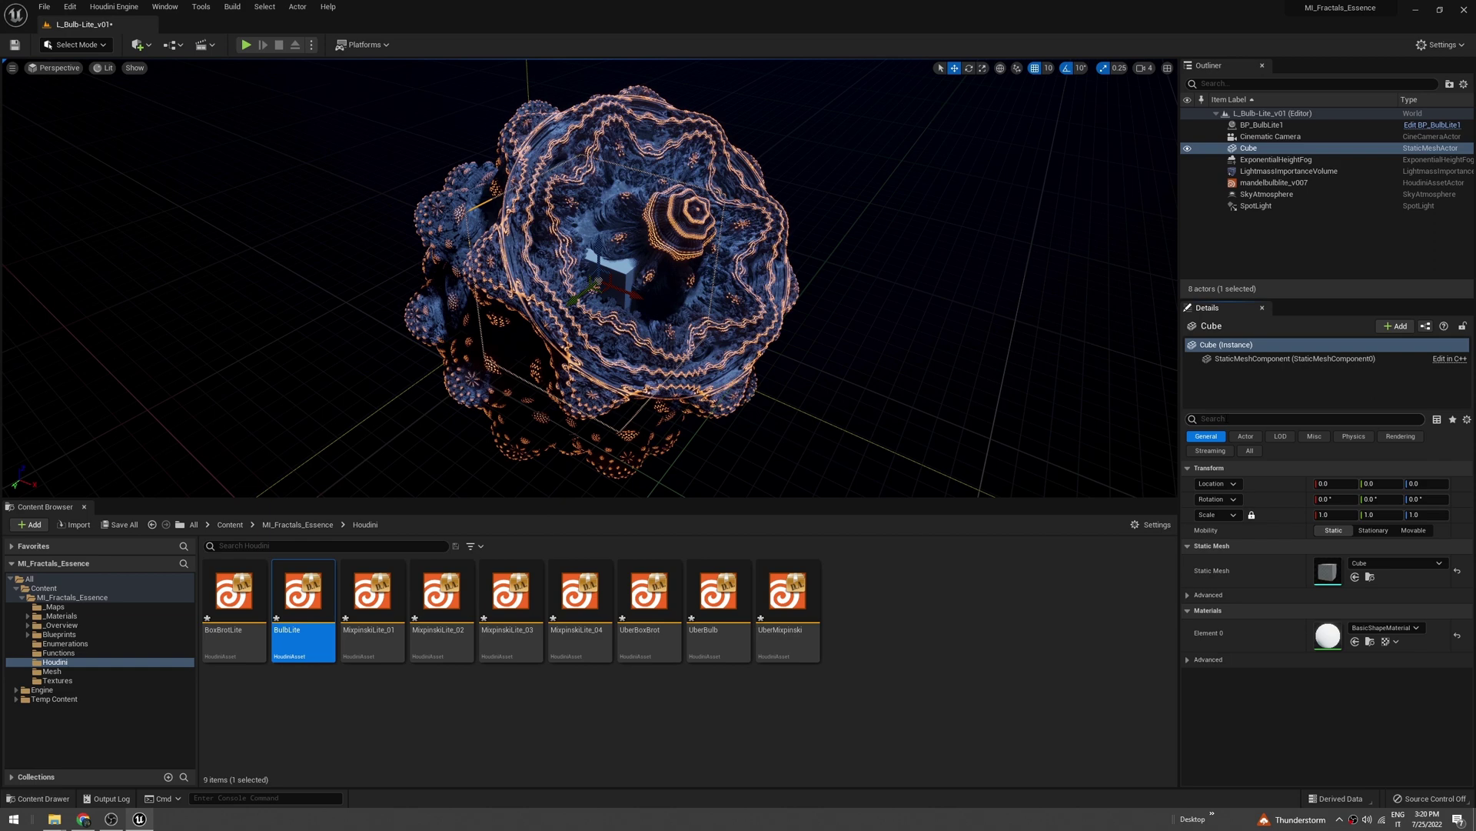
- Scale the cube uniformly to 2.5 so that it encloses the whole fractal
click(1253, 515)
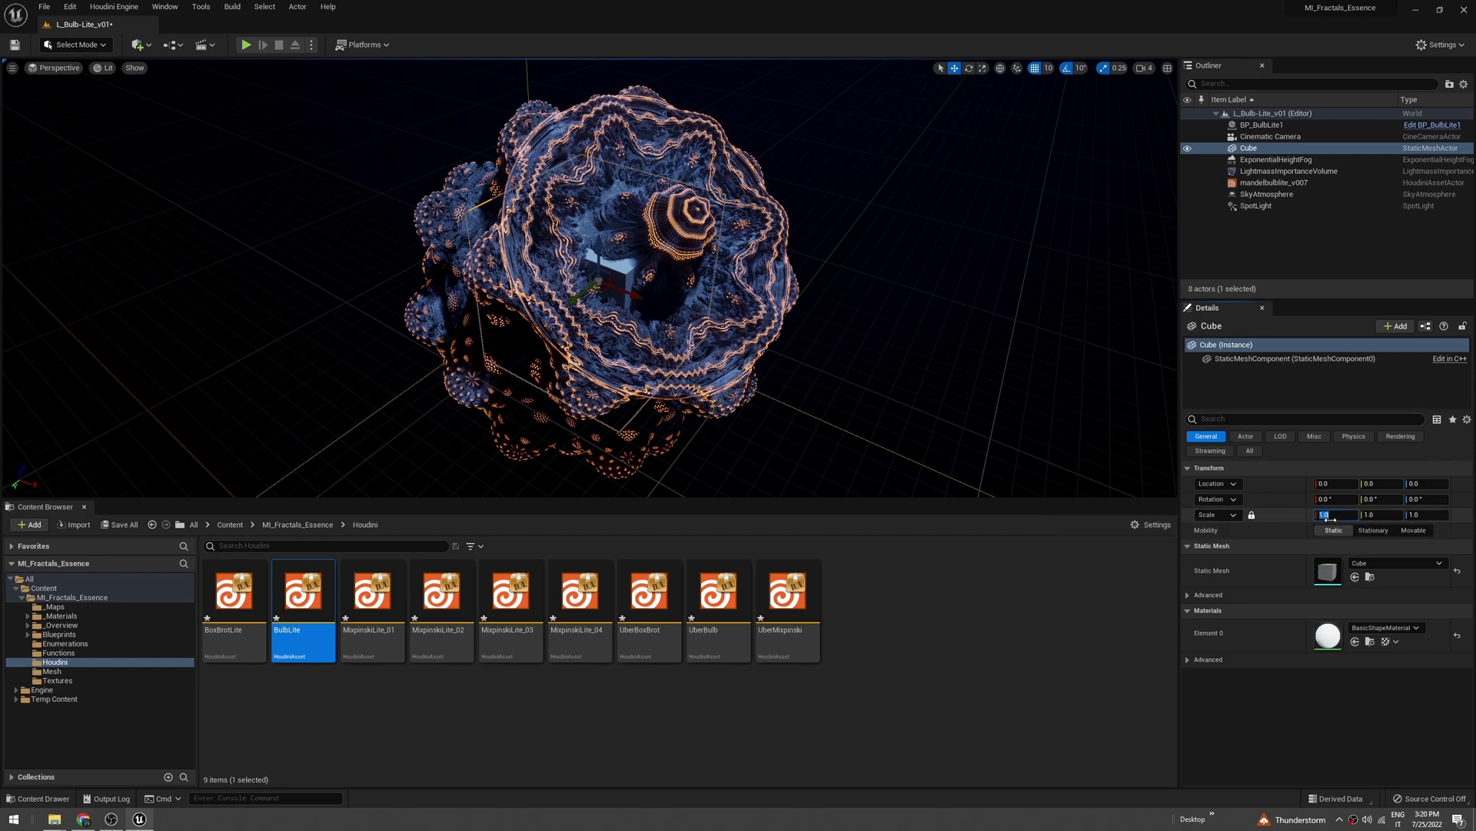
key(Return)
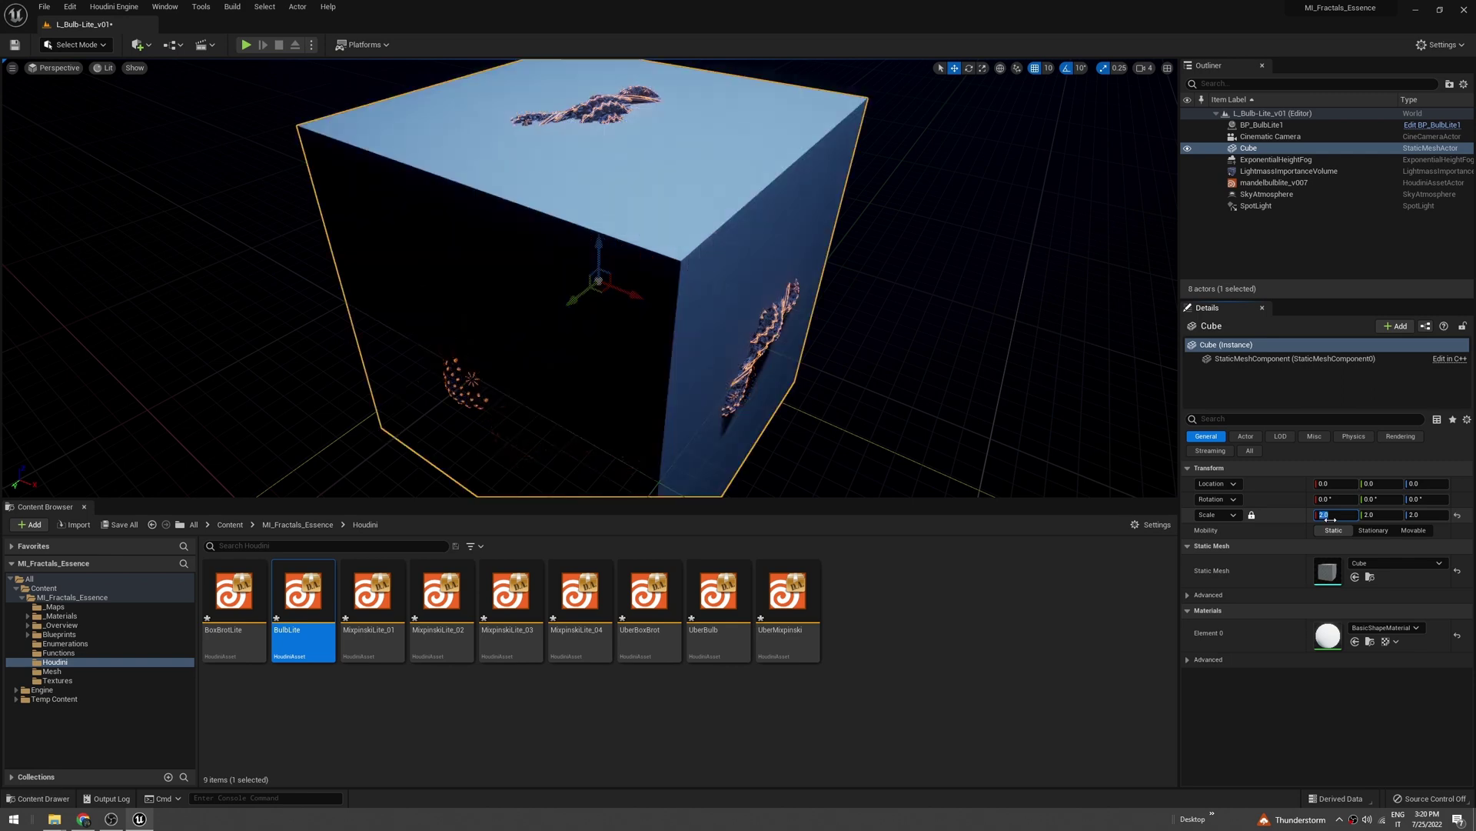
click(591, 113)
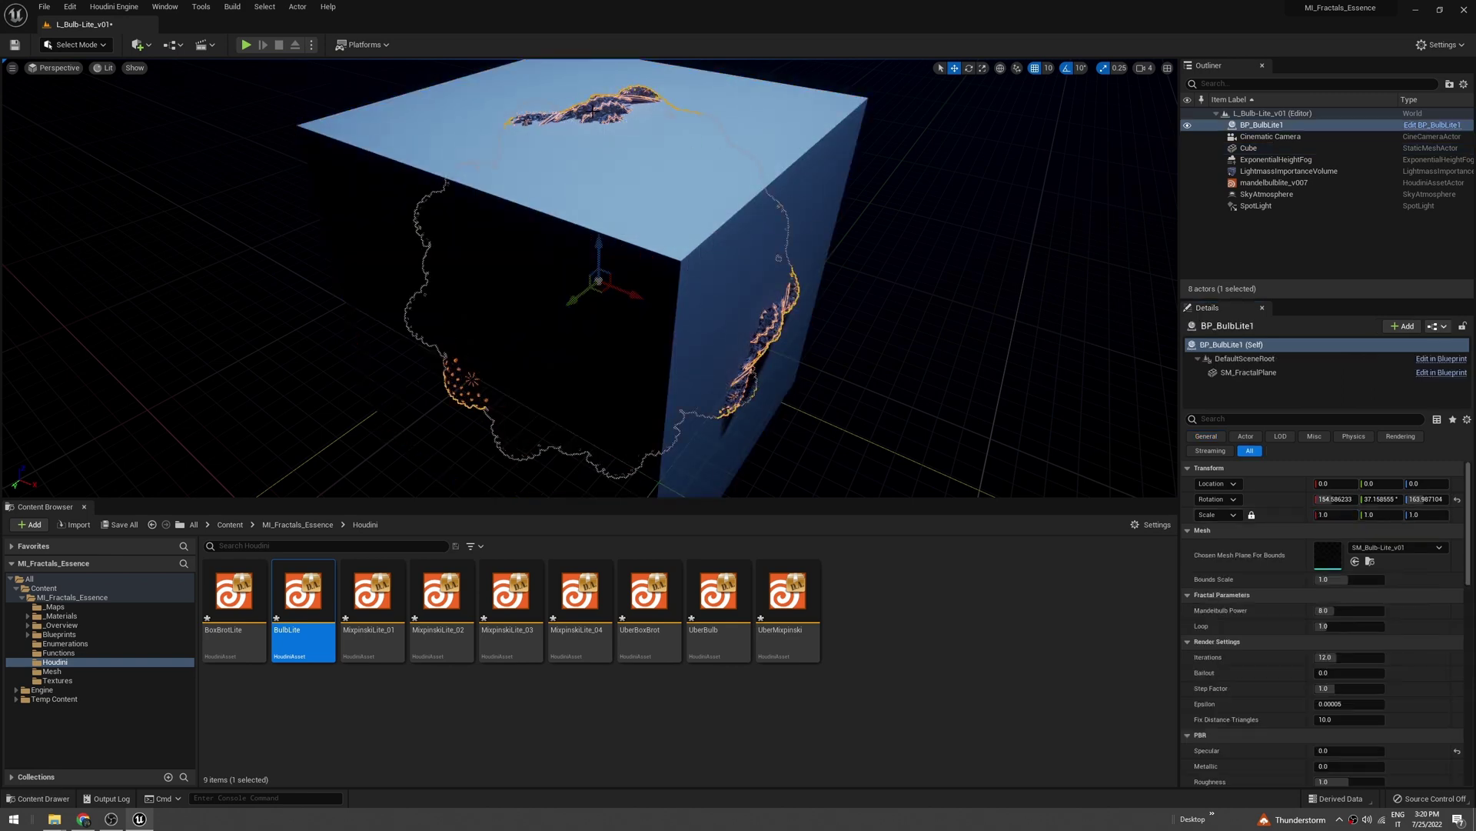
click(420, 152)
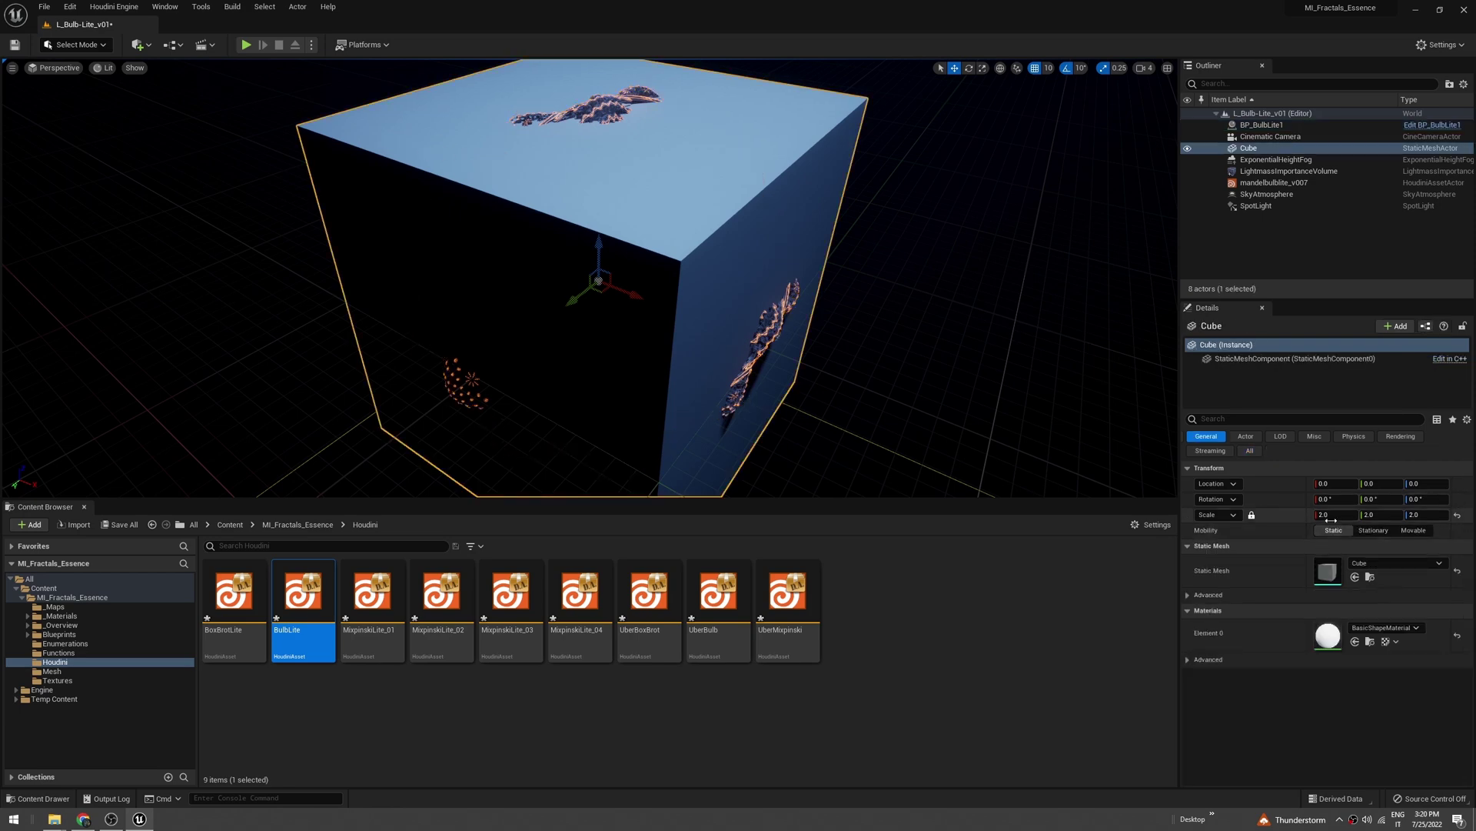
text(2.5)
key(Return)
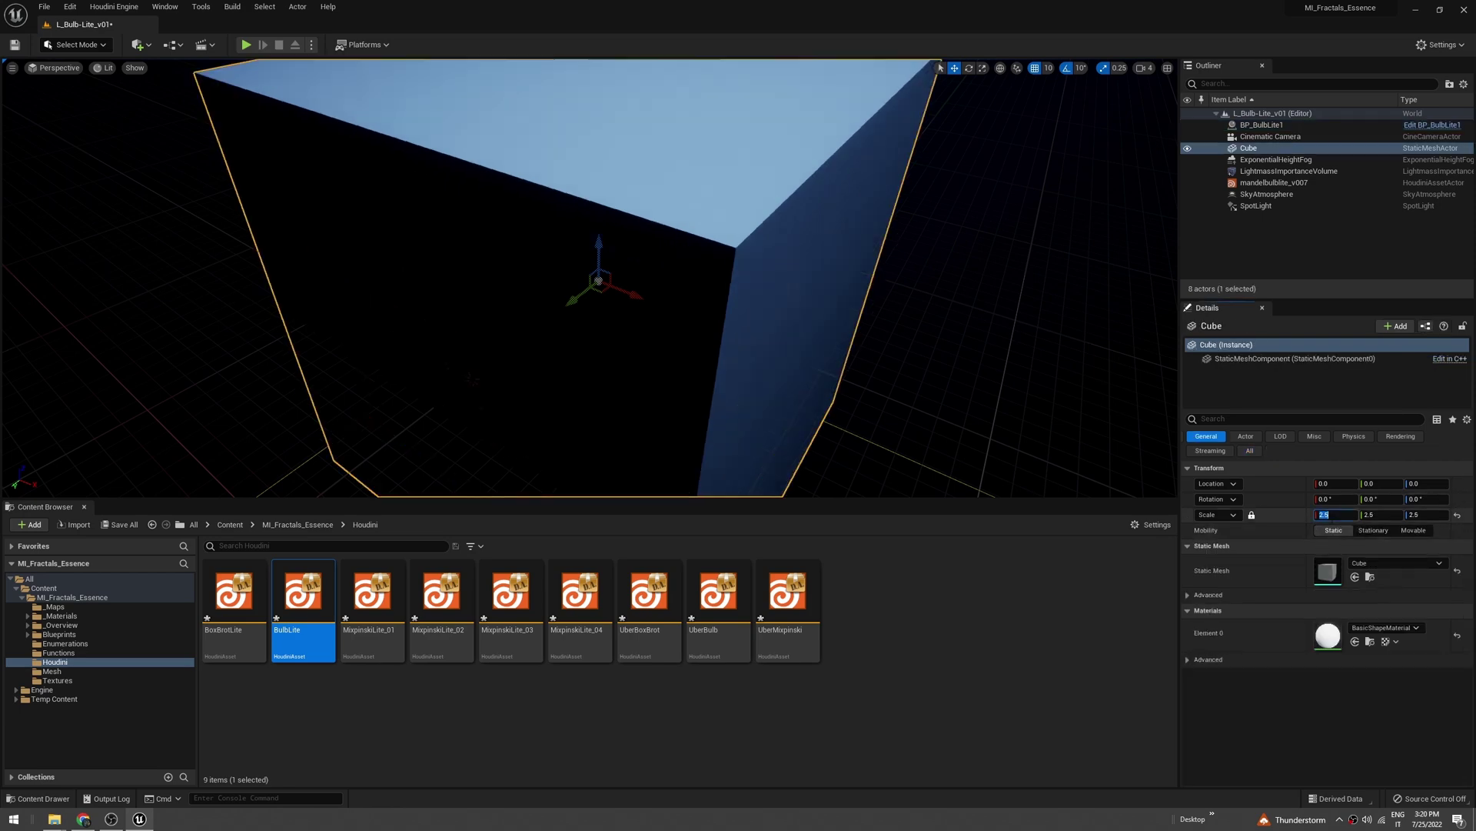
right_drag(740, 279, 607, 270)
alt+right_drag(1052, 345, 1052, 345)
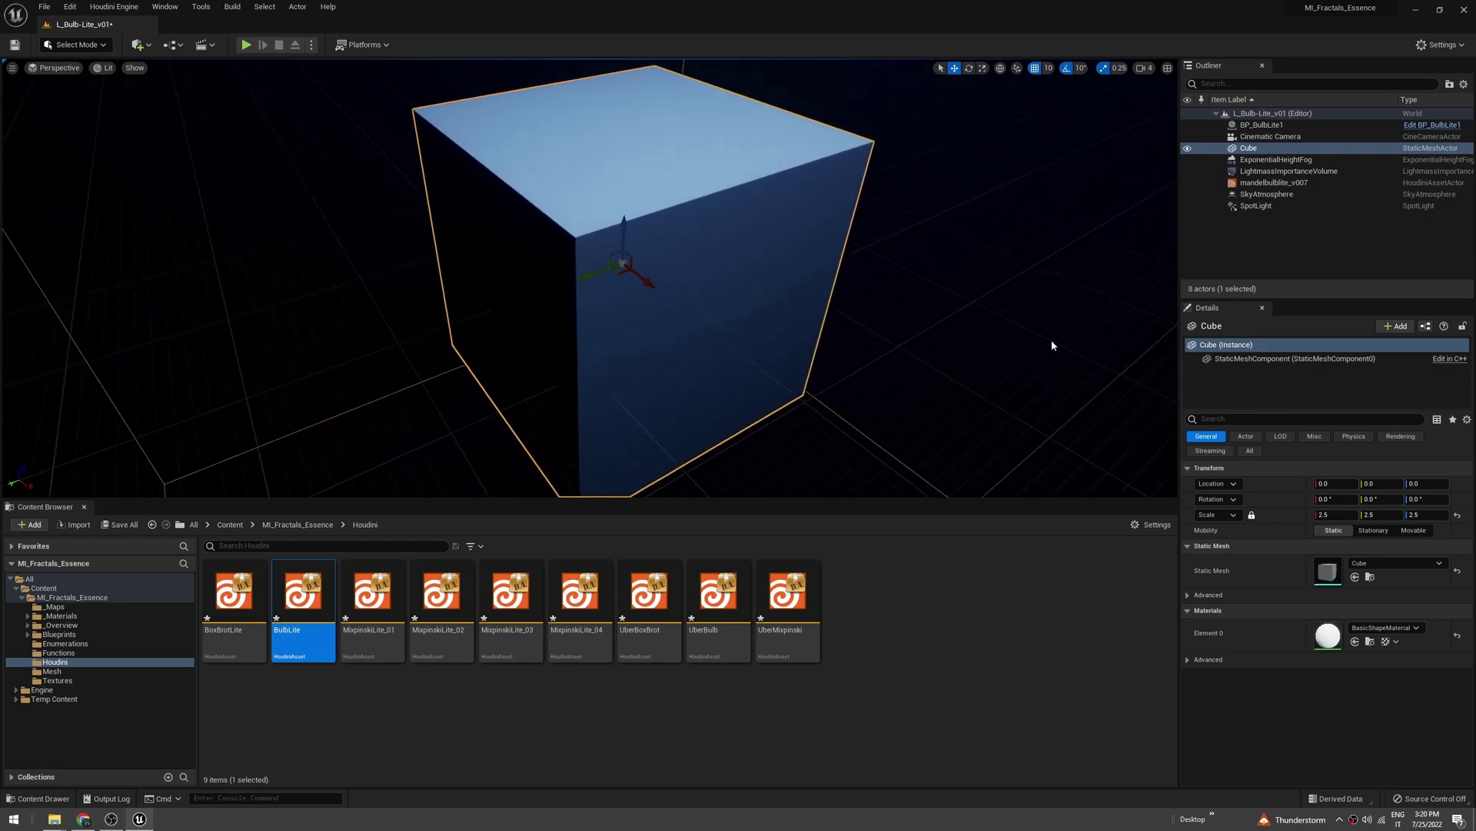
- Assign the cube as the World Outliner input object in mandelbulblite_v007's Houdini parameters
click(1253, 184)
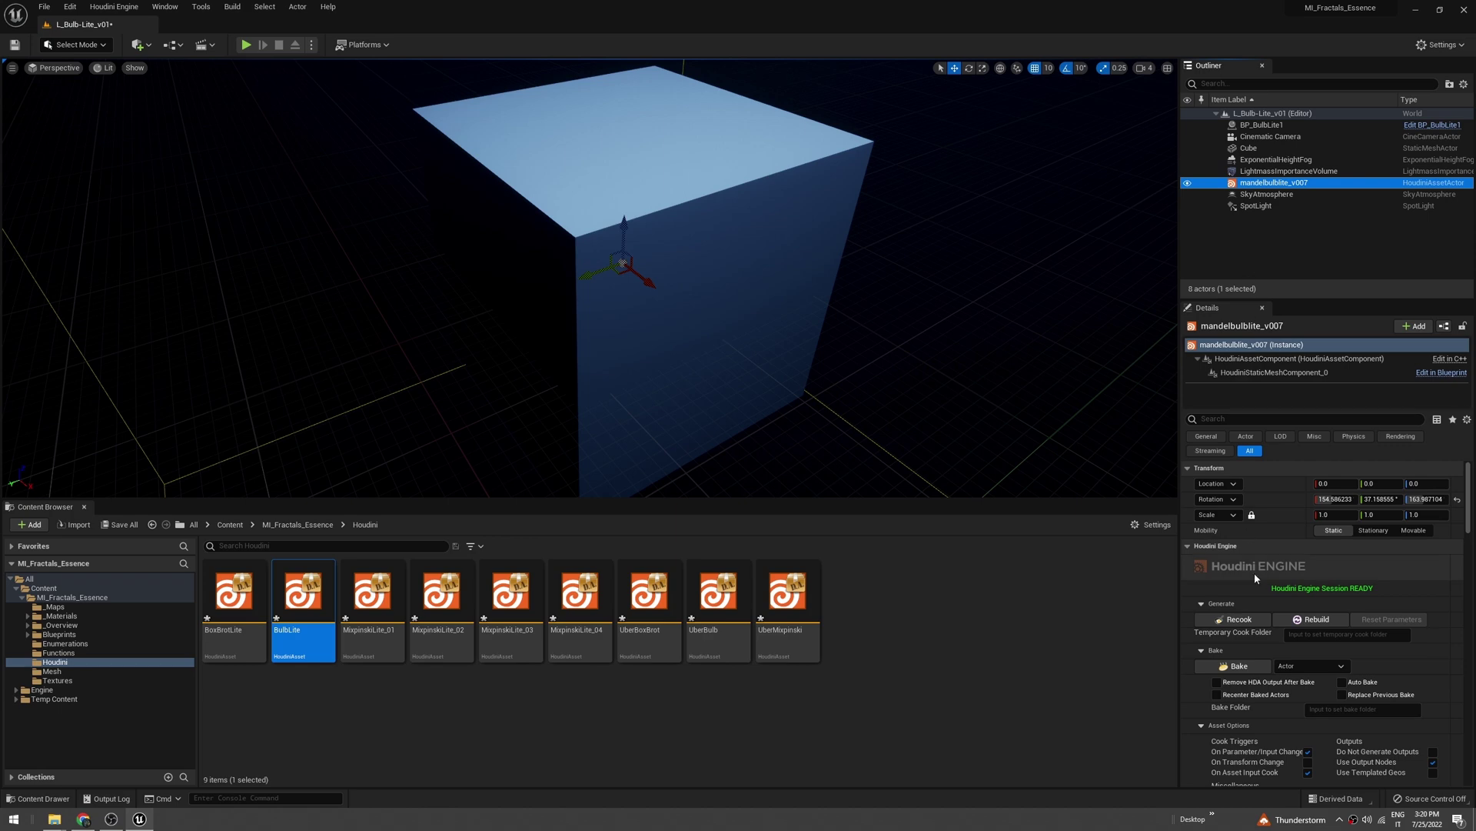
scroll(1258, 649, down, 3)
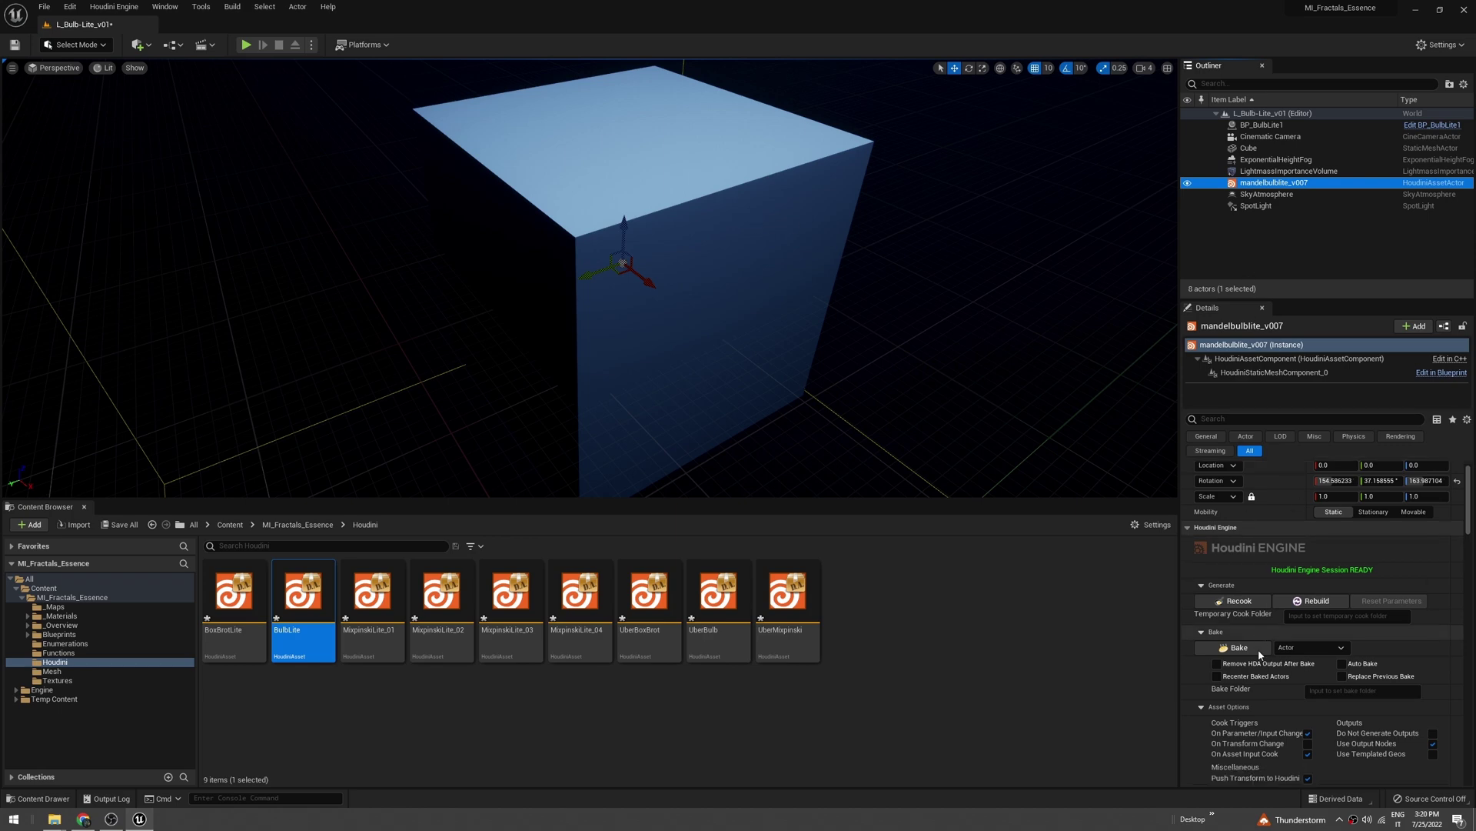
scroll(1260, 656, down, 3)
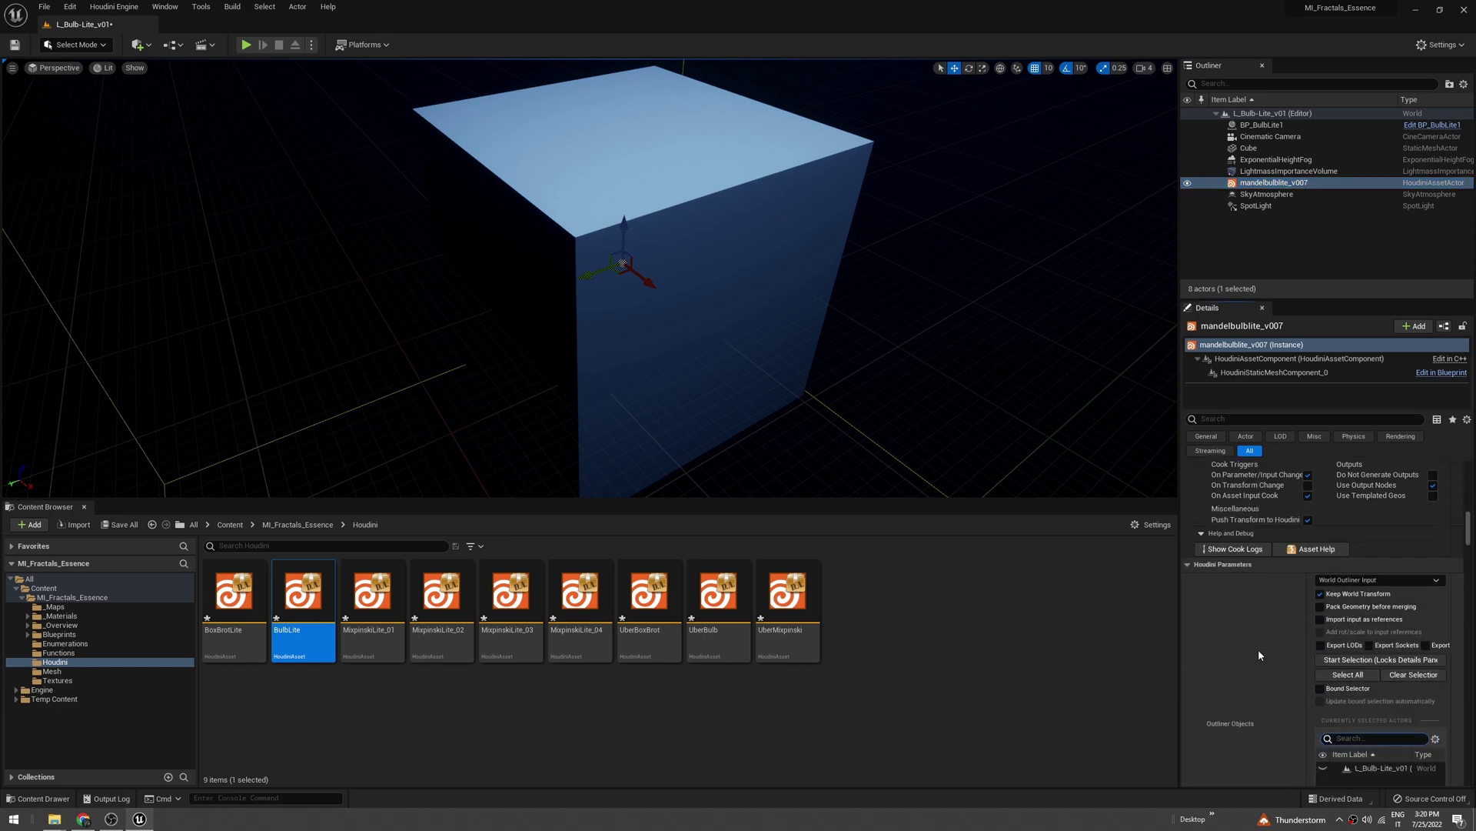
scroll(1258, 649, down, 3)
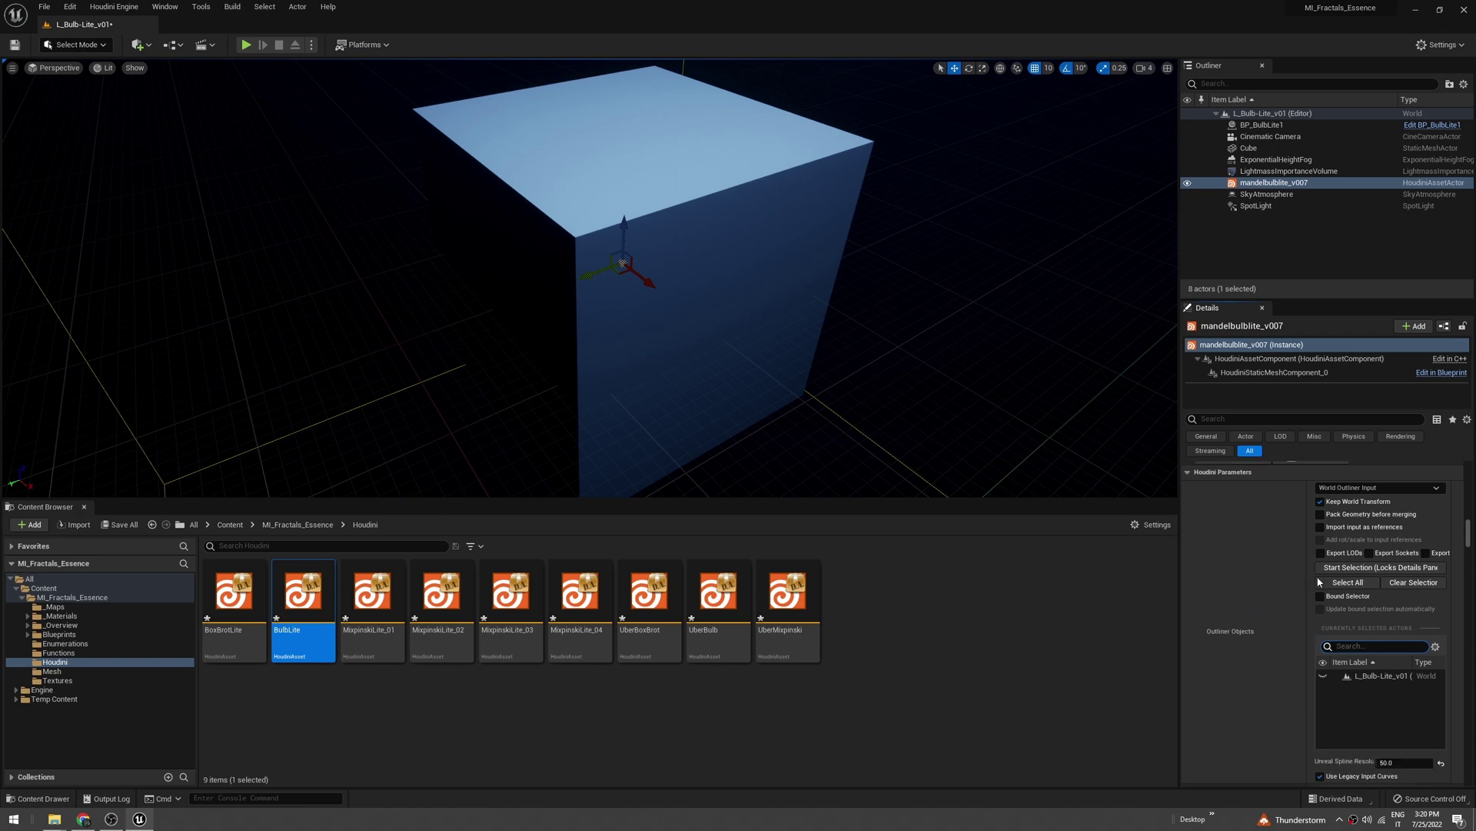
click(1394, 573)
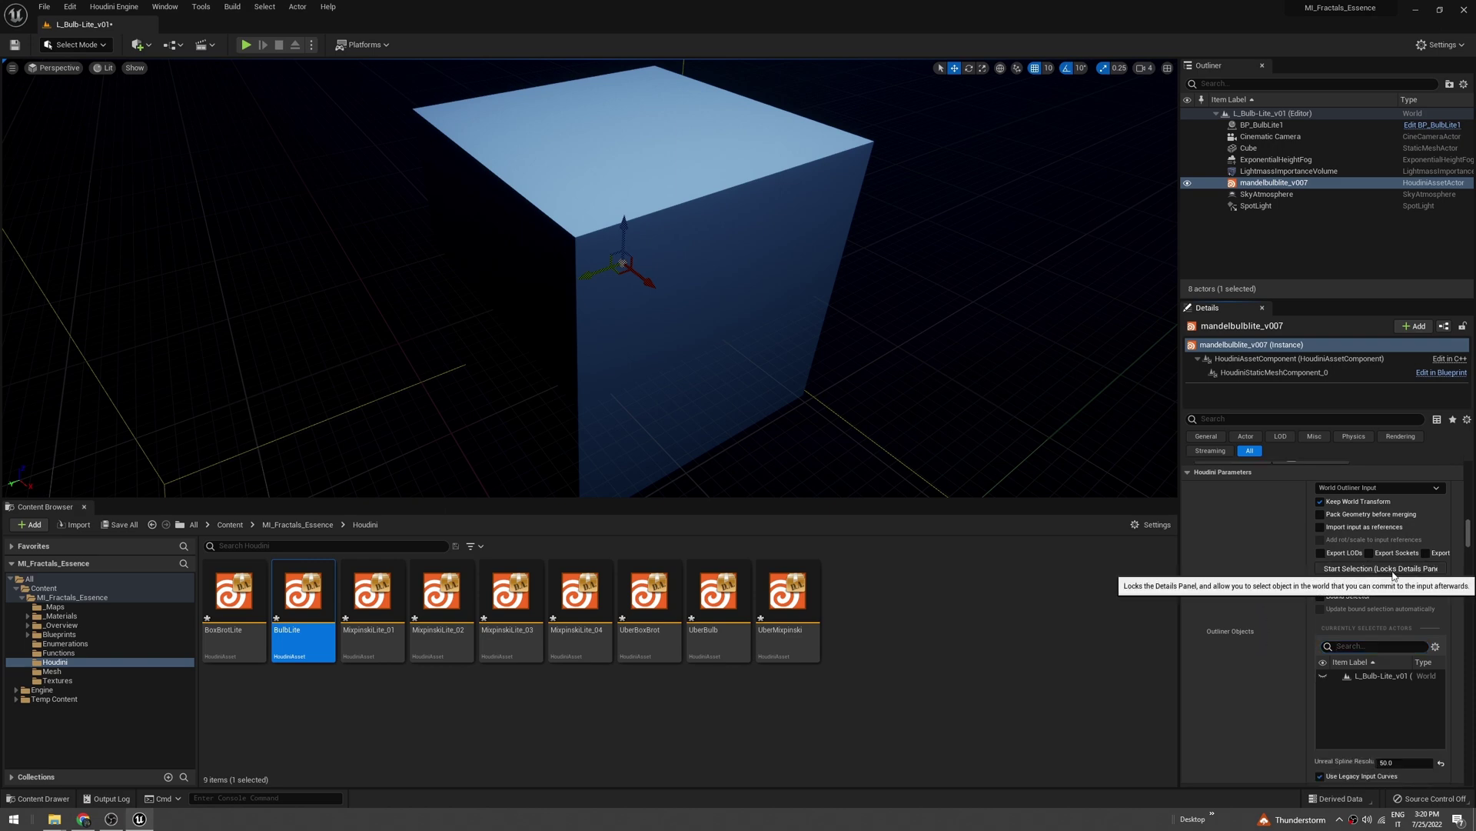
click(650, 207)
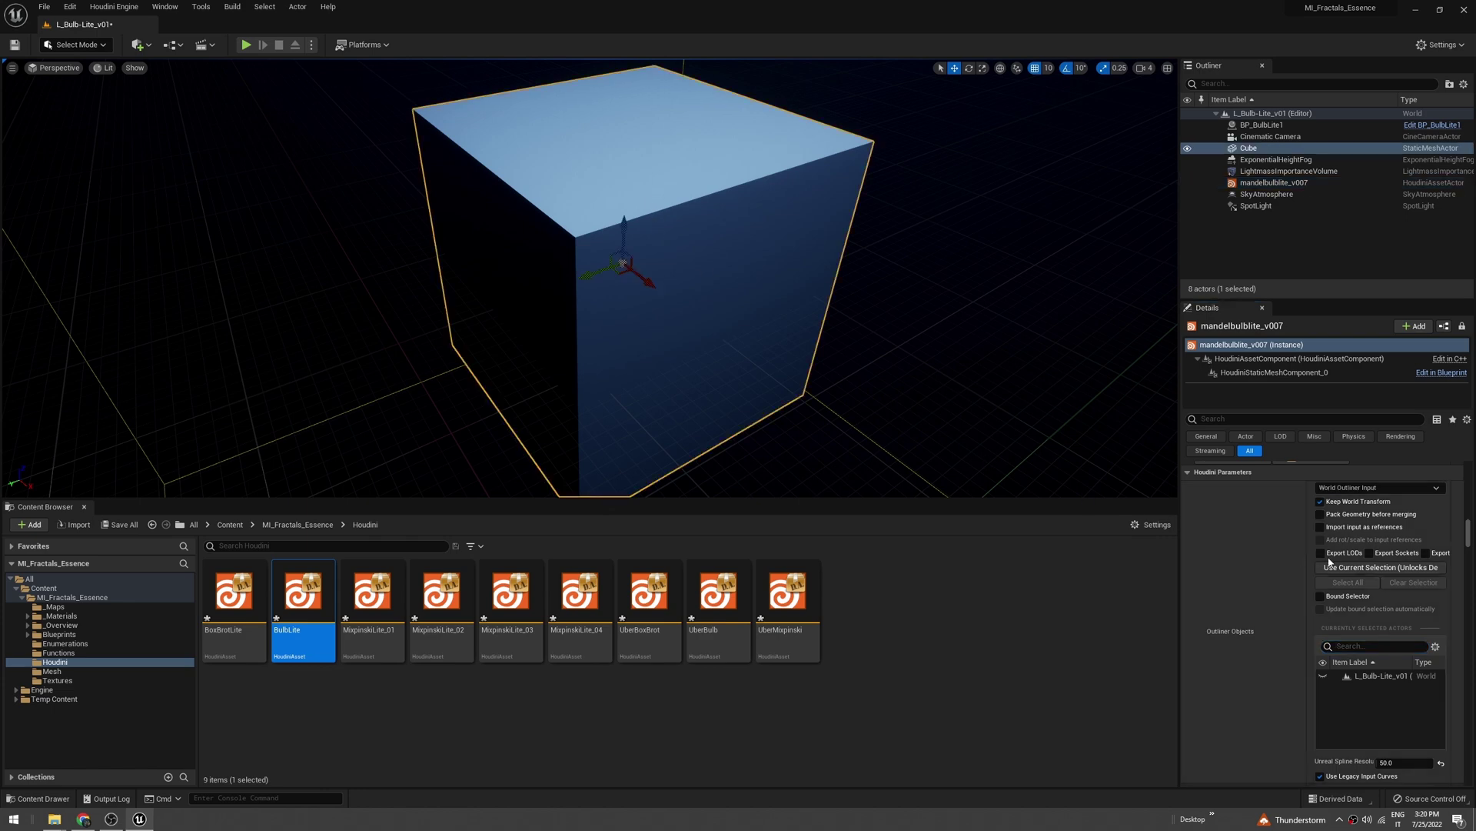
click(1362, 569)
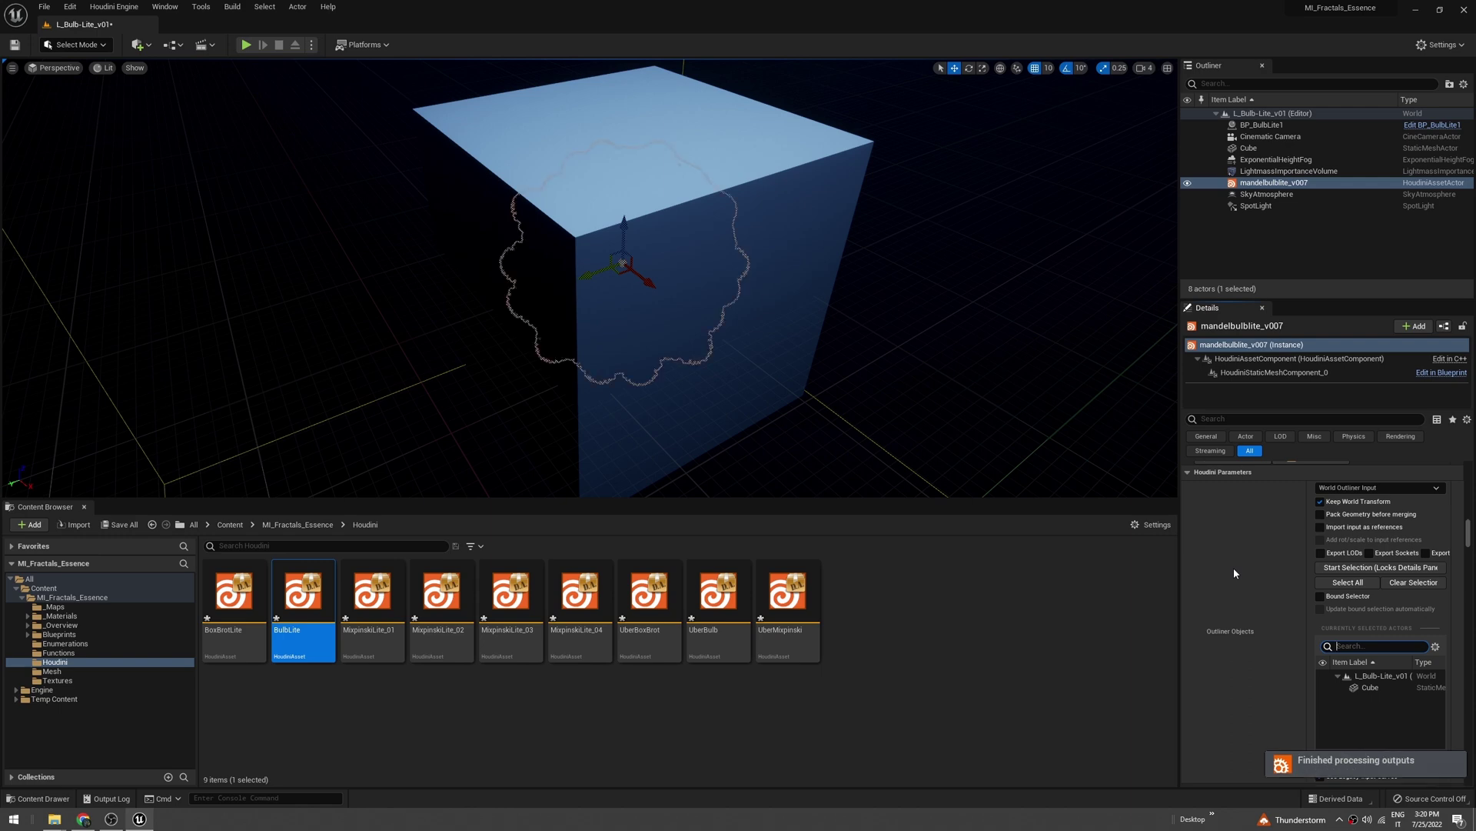
- Hide the cube in the level and inspect the fractal it enclosed
click(1188, 149)
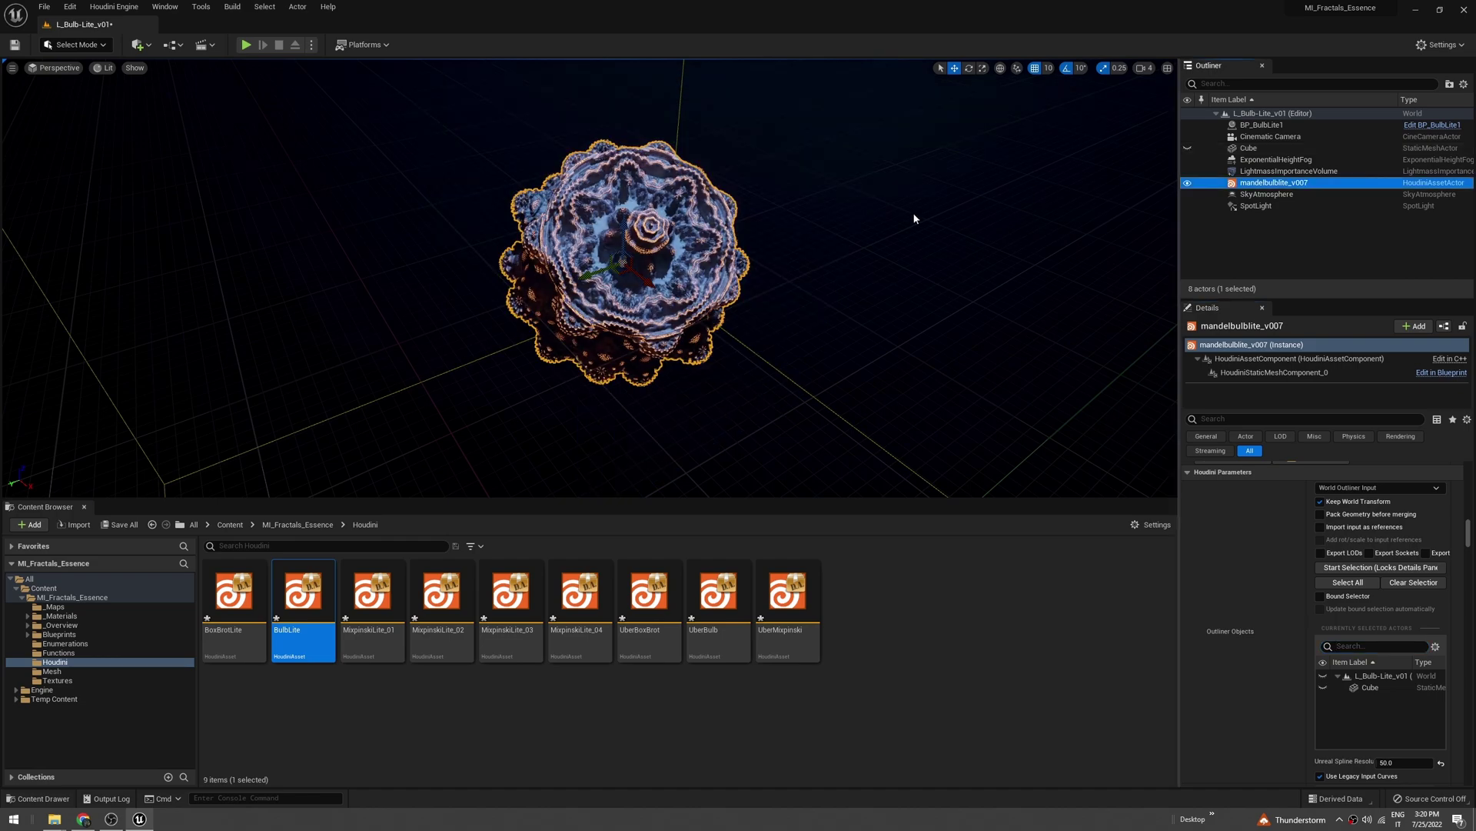
key(w)
mouse_move(673, 329)
right_down()
mouse_move(663, 296)
mouse_move(631, 280)
mouse_move(662, 215)
mouse_move(642, 273)
mouse_move(672, 329)
right_up()
key(w)
key(s)
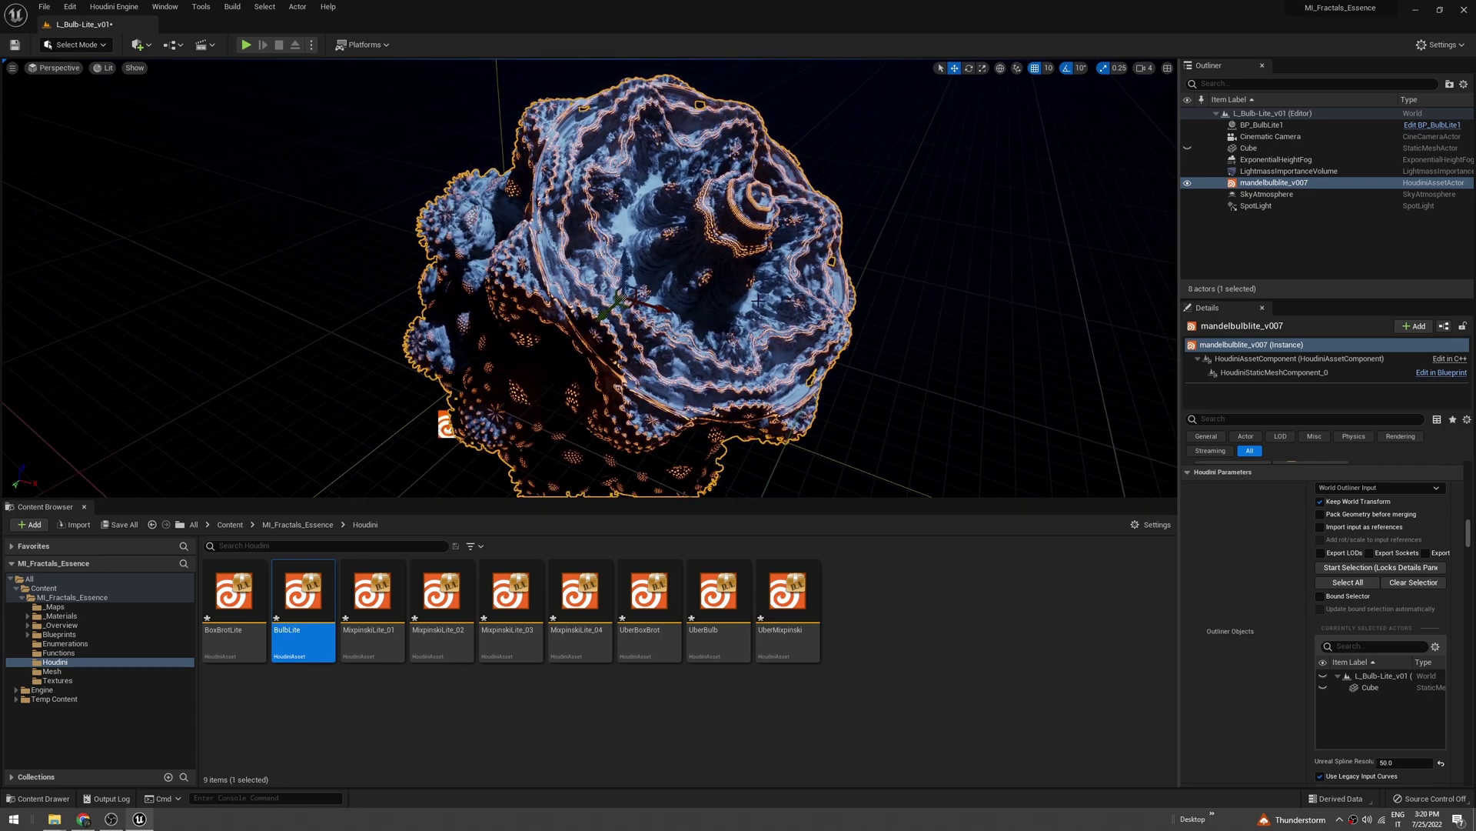
- Hide BP_BulbLite1 and inspect the mesh generated by the Houdini asset up close
click(1261, 126)
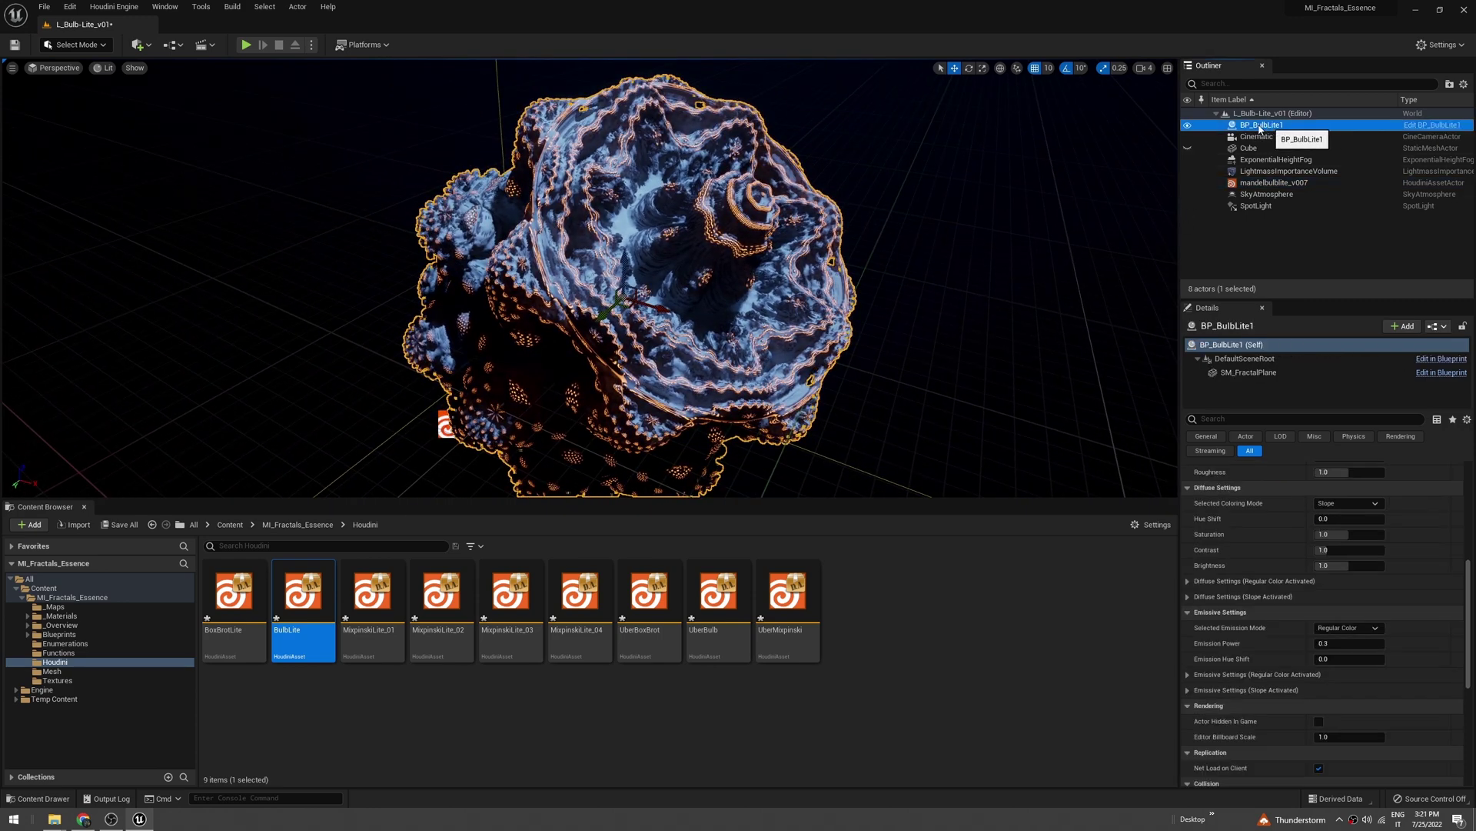
click(1188, 126)
right_drag(1076, 192, 954, 168)
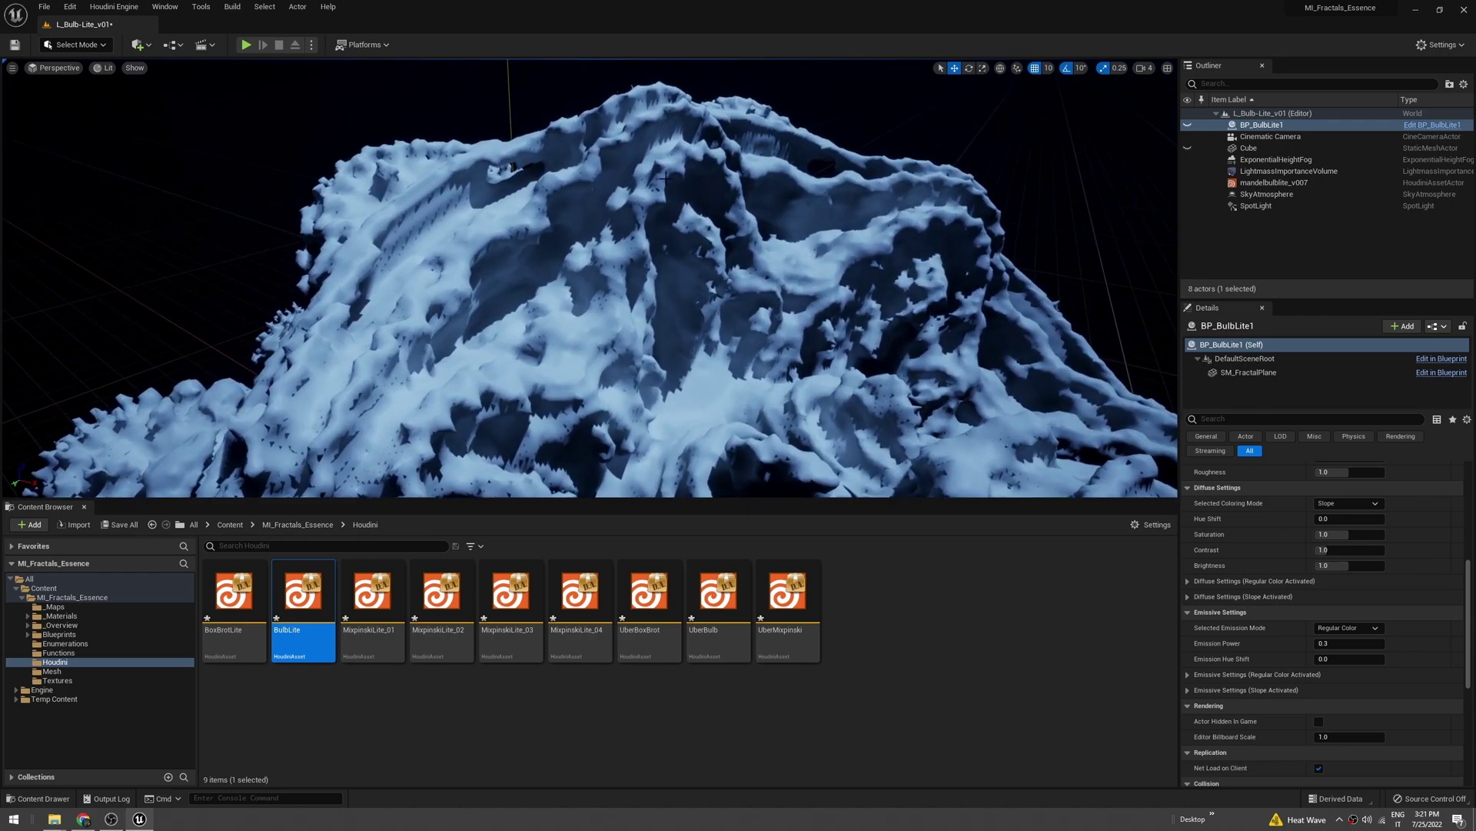
mouse_move(665, 327)
right_down()
mouse_move(773, 338)
mouse_move(873, 323)
mouse_move(723, 346)
mouse_move(639, 337)
right_up()
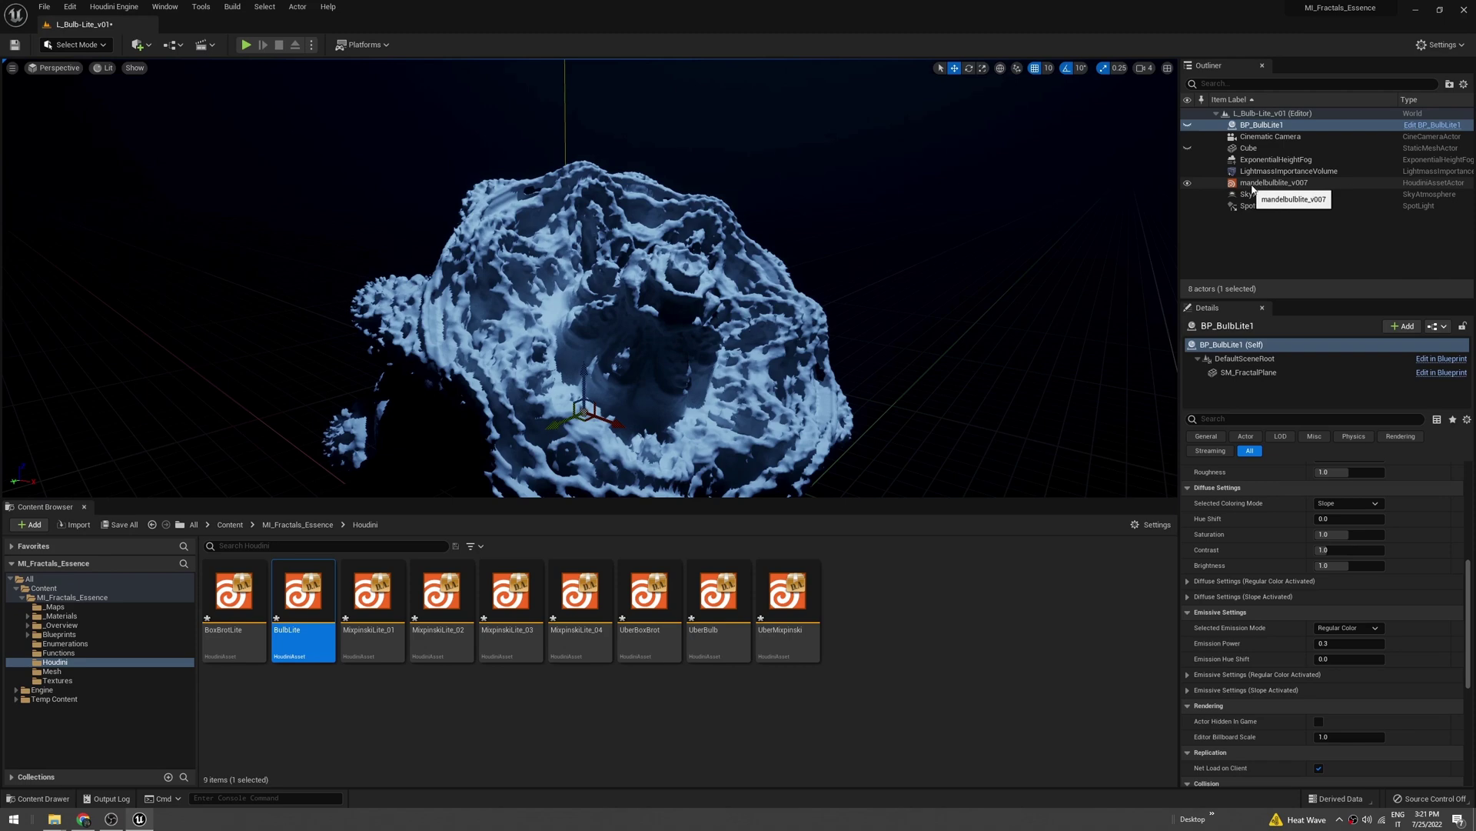
- Select mandelbulblite_v007 and enlarge its details to reach the Subdivision and Detail Level parameters
click(1258, 189)
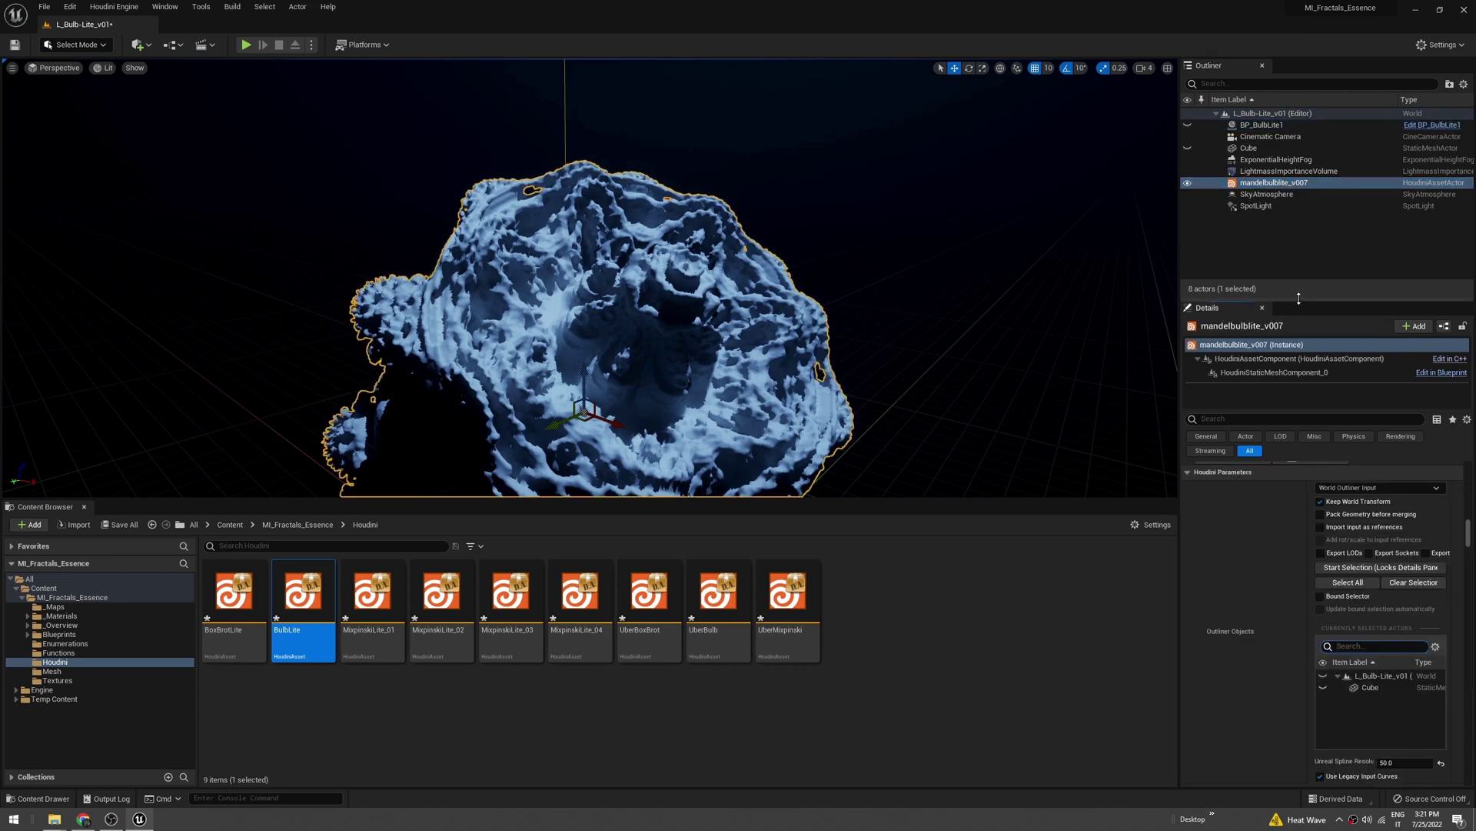
drag(1299, 300, 1285, 221)
scroll(1242, 515, down, 5)
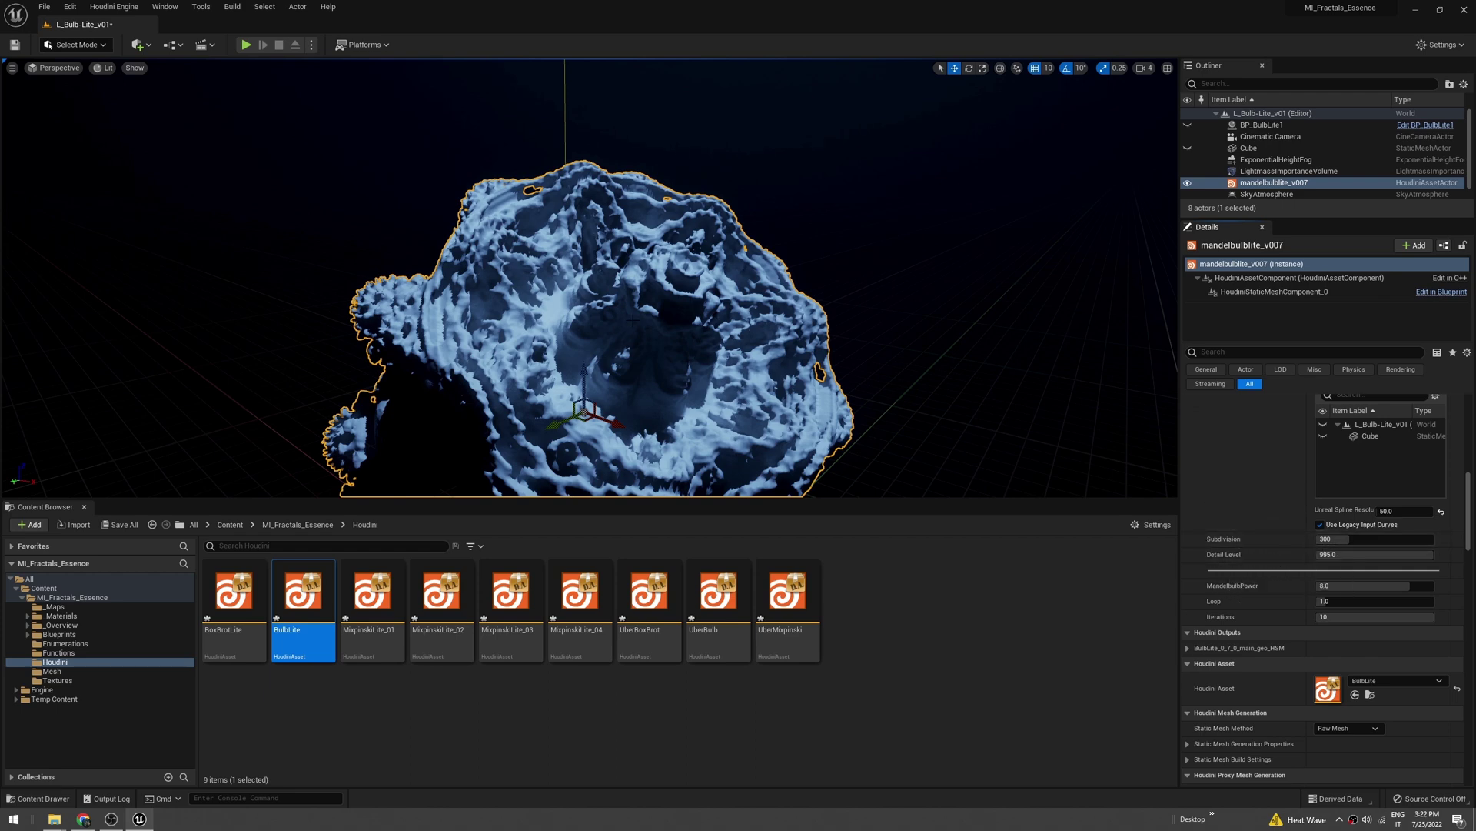
- Inspect the generated mesh near and far, and set its Detail Level to 300
right_drag(632, 319, 547, 335)
key(s)
key(d)
right_drag(681, 329, 681, 329)
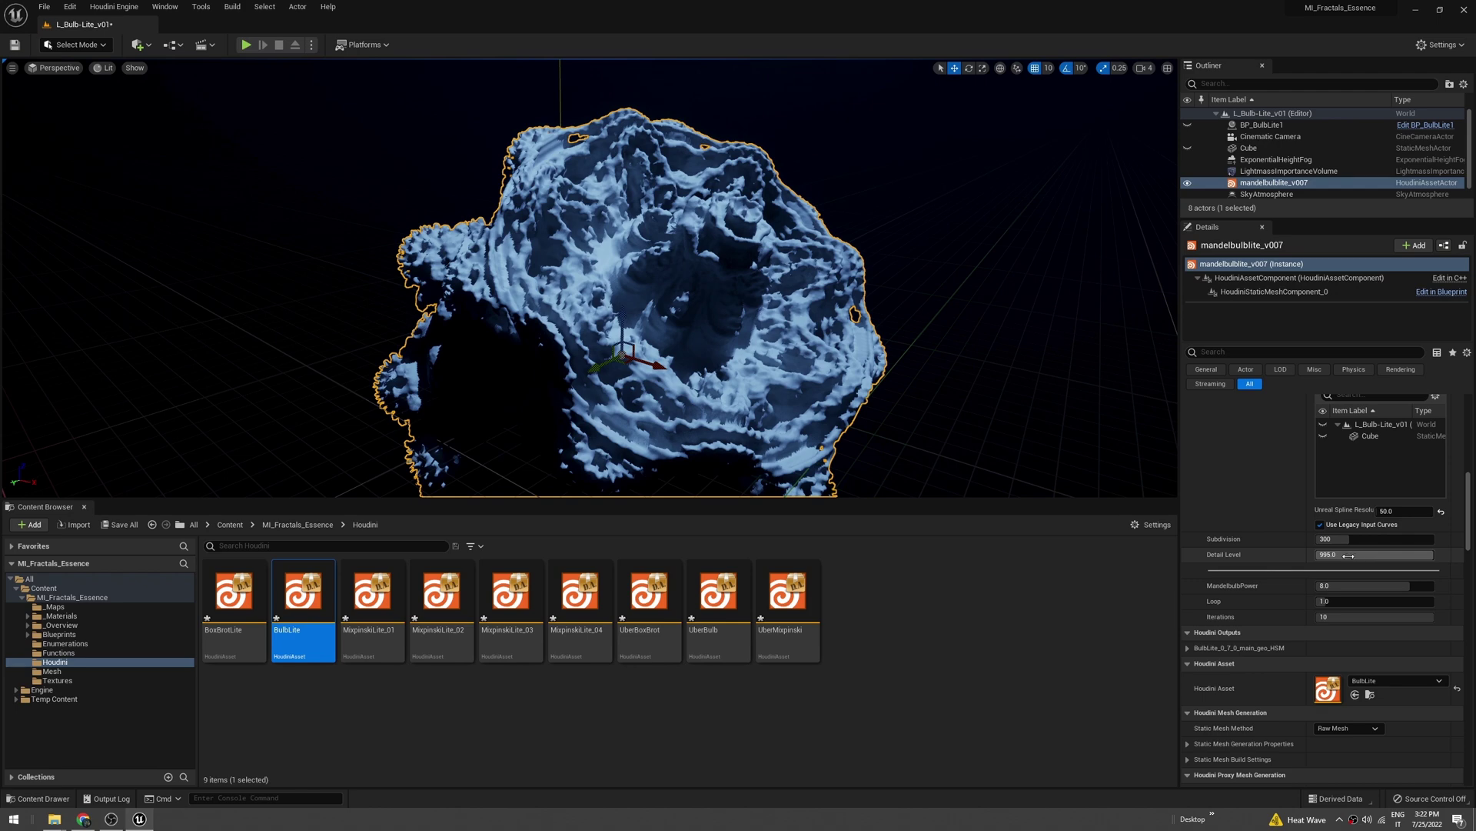
key(w)
right_drag(719, 300, 719, 300)
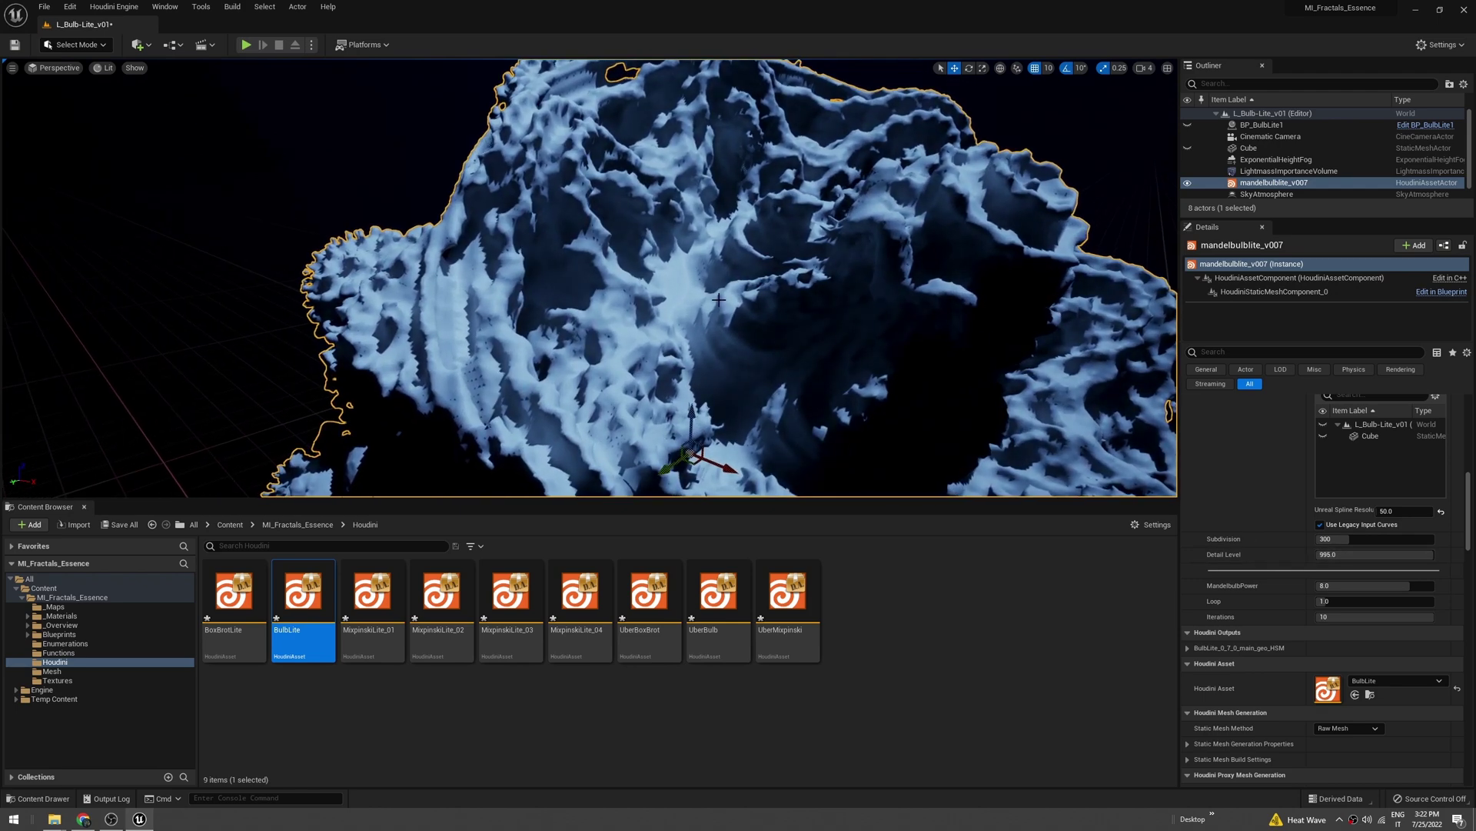
scroll(721, 298, down, 6)
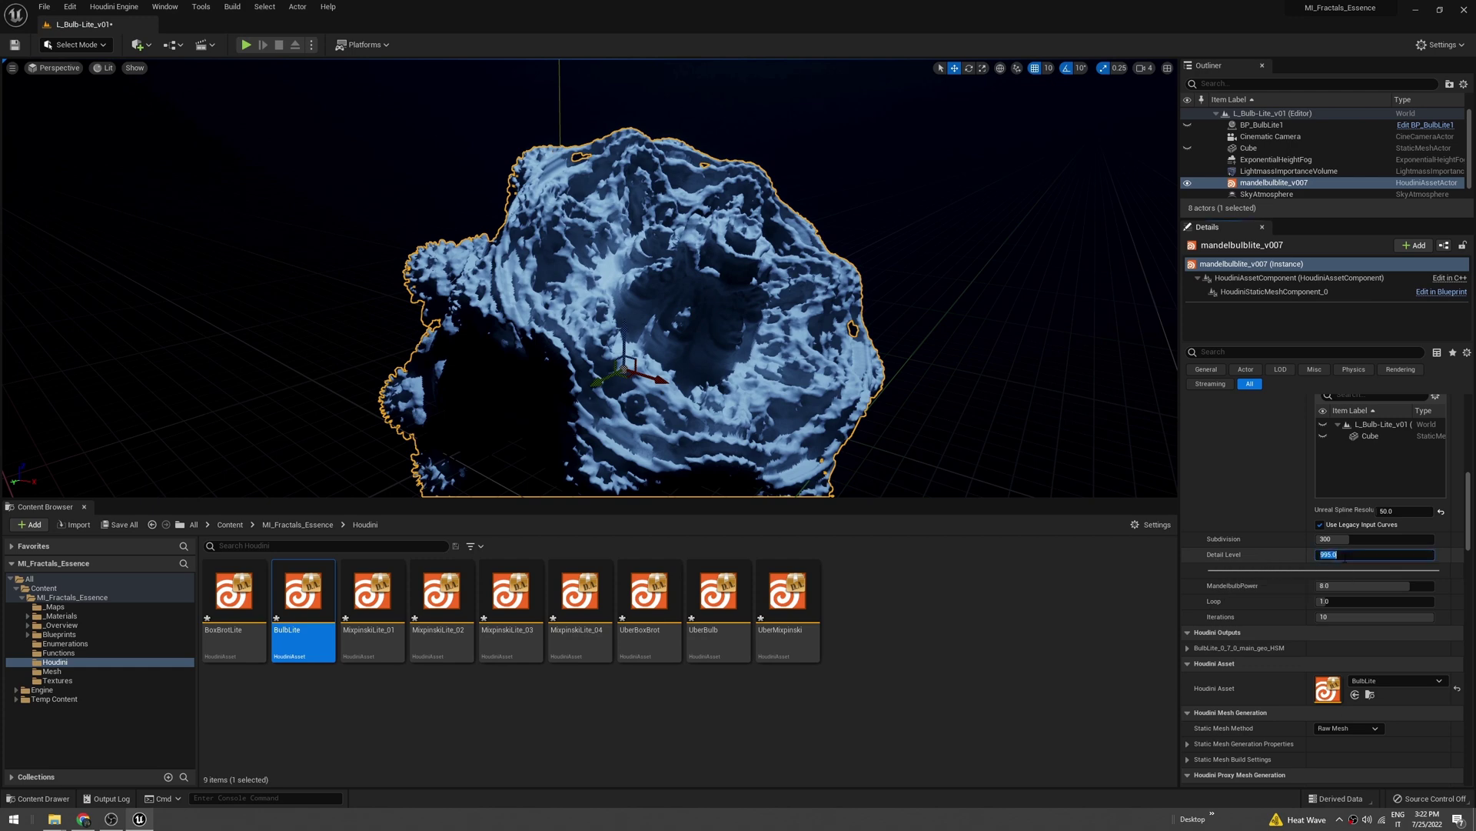
key(Return)
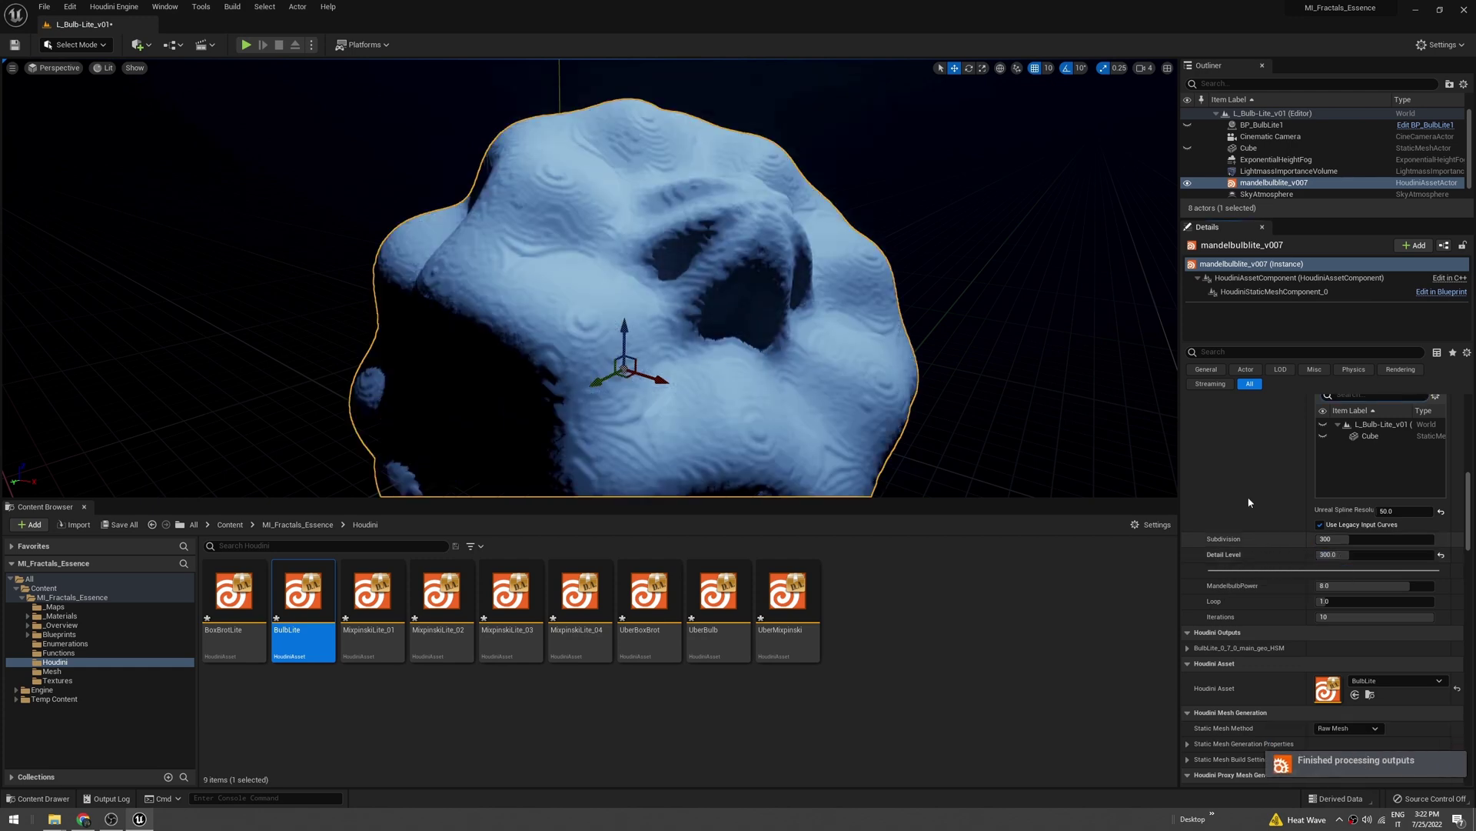
- Set the Detail Level to 1000 and inspect the regenerated mesh
right_drag(892, 323, 839, 332)
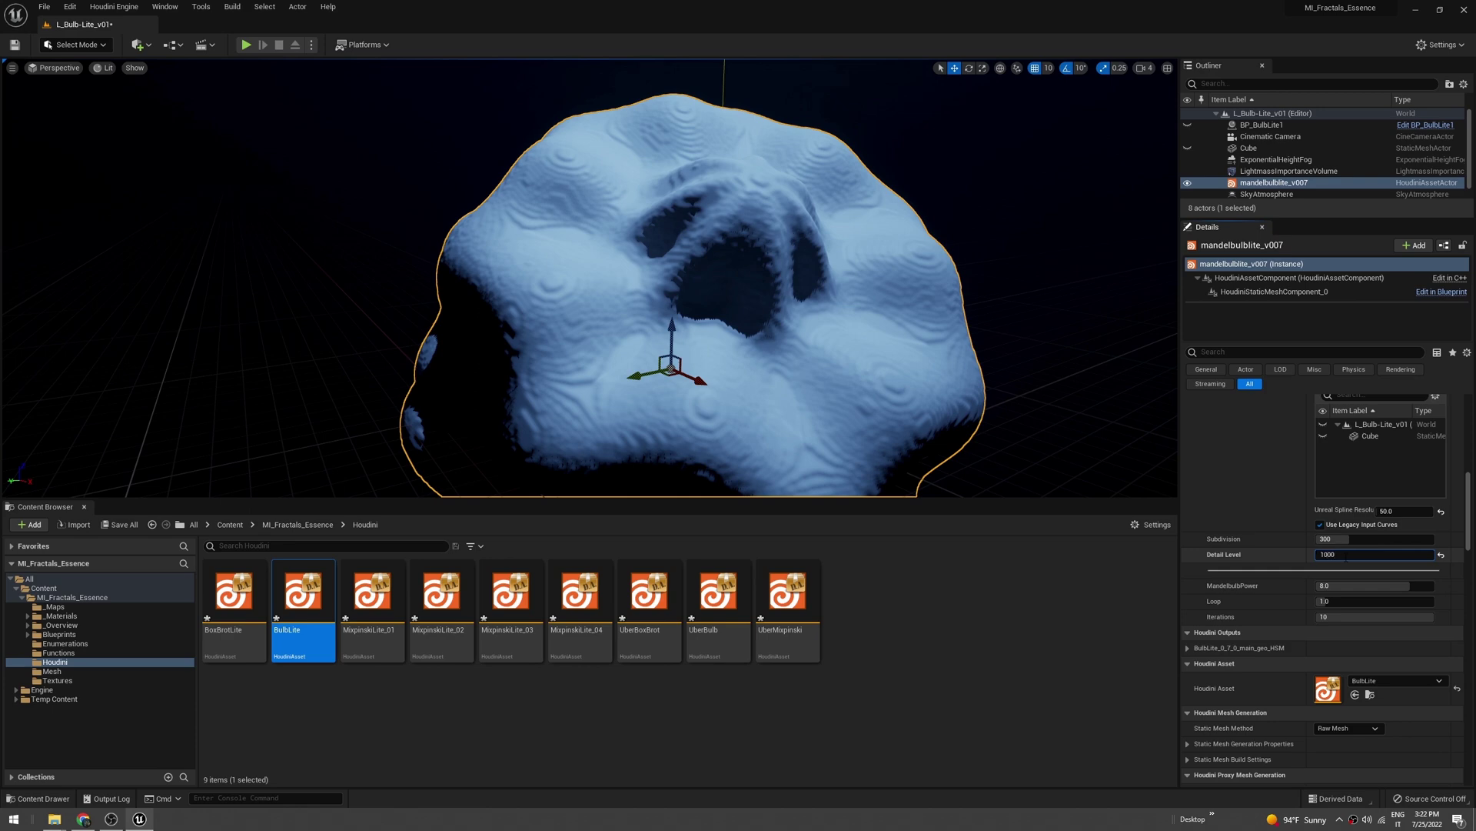
key(Return)
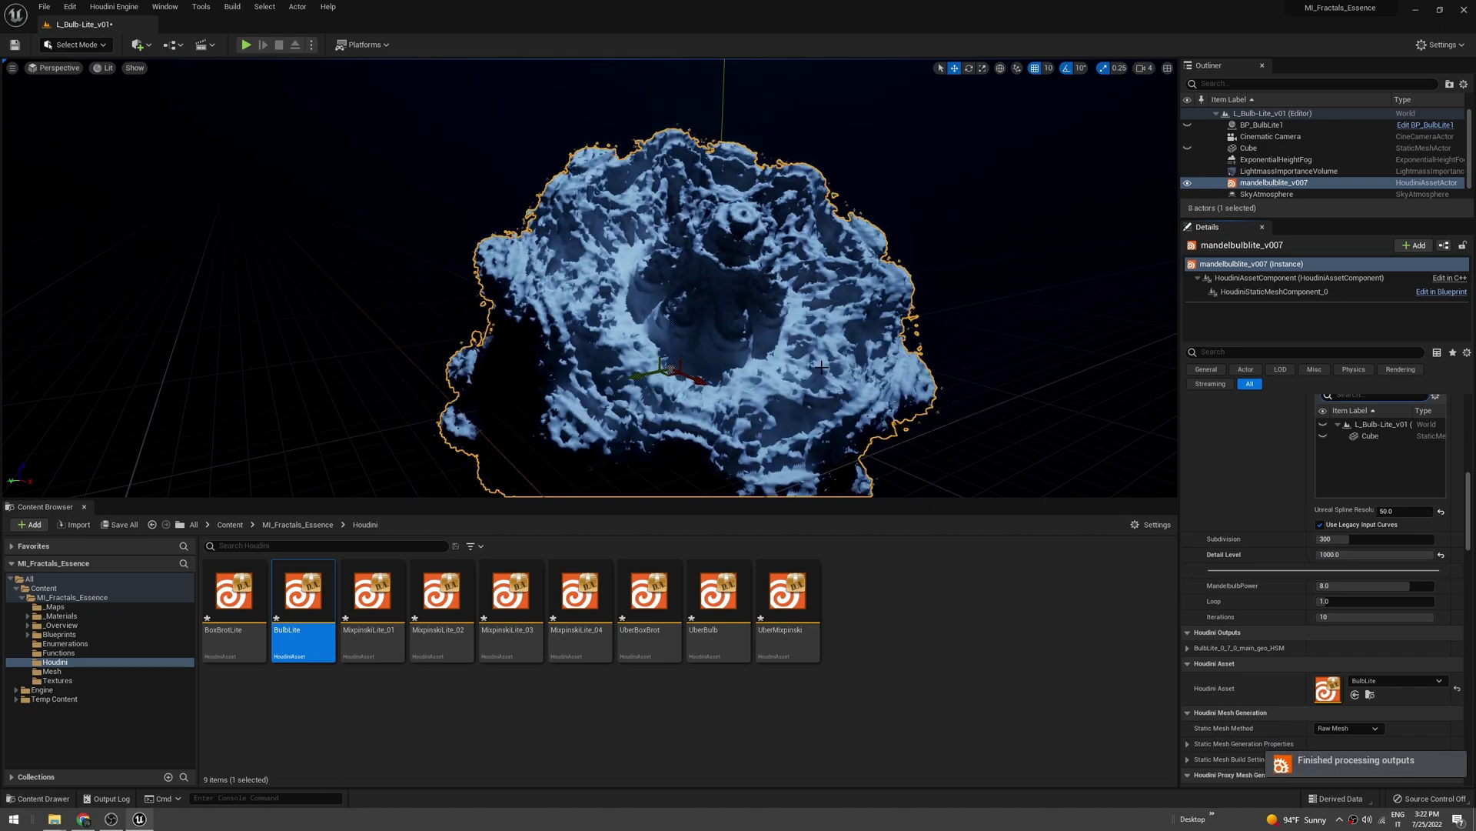
key(w)
mouse_move(589, 277)
right_down()
mouse_move(589, 231)
mouse_move(592, 361)
mouse_move(592, 238)
mouse_move(577, 227)
mouse_move(586, 306)
right_up()
key(s)
key(e)
key(w)
key(s)
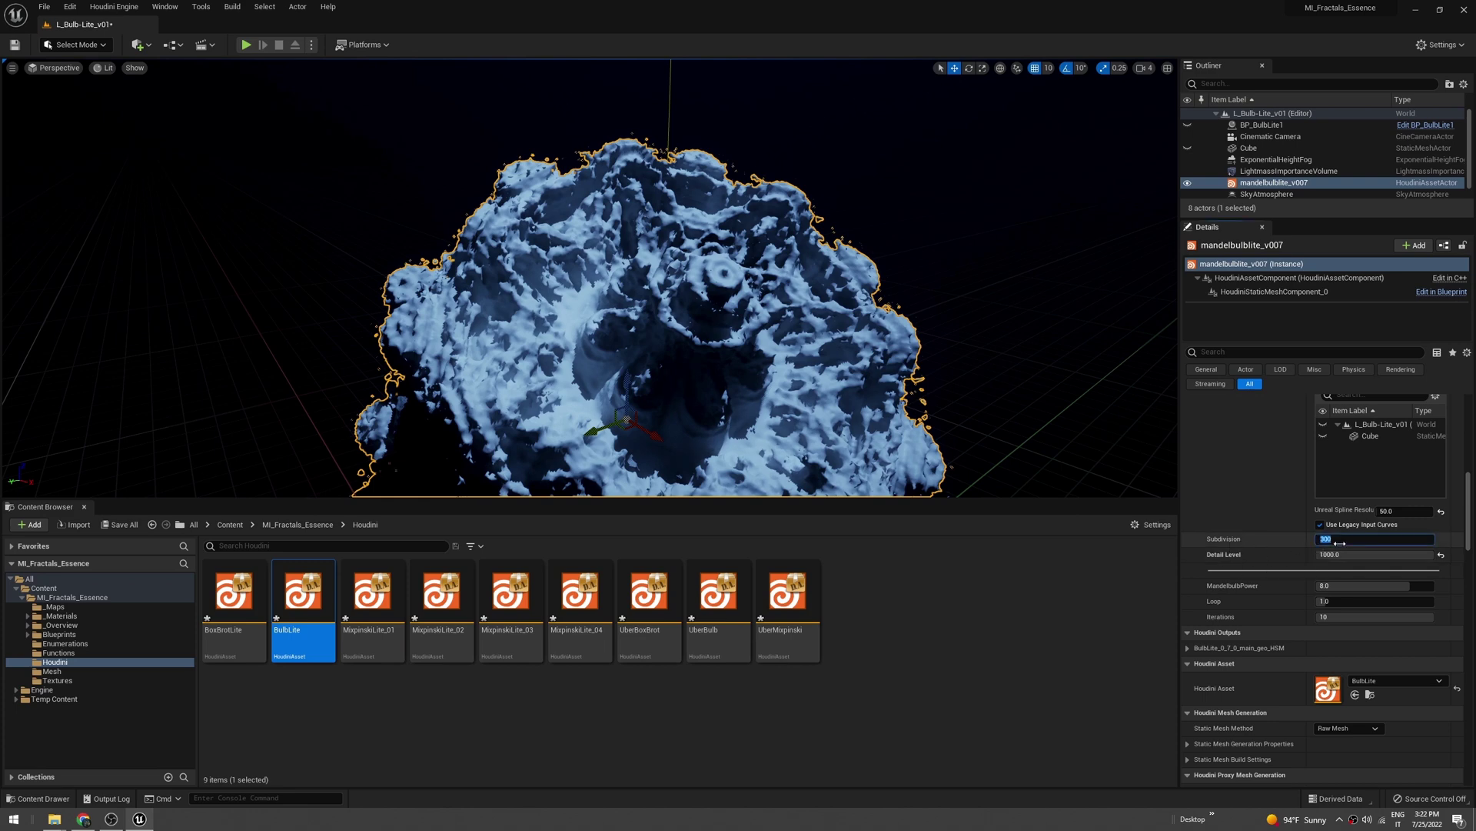
- Set the Subdivision to 600 and compare the recooked mesh up close and from a distance
key(Return)
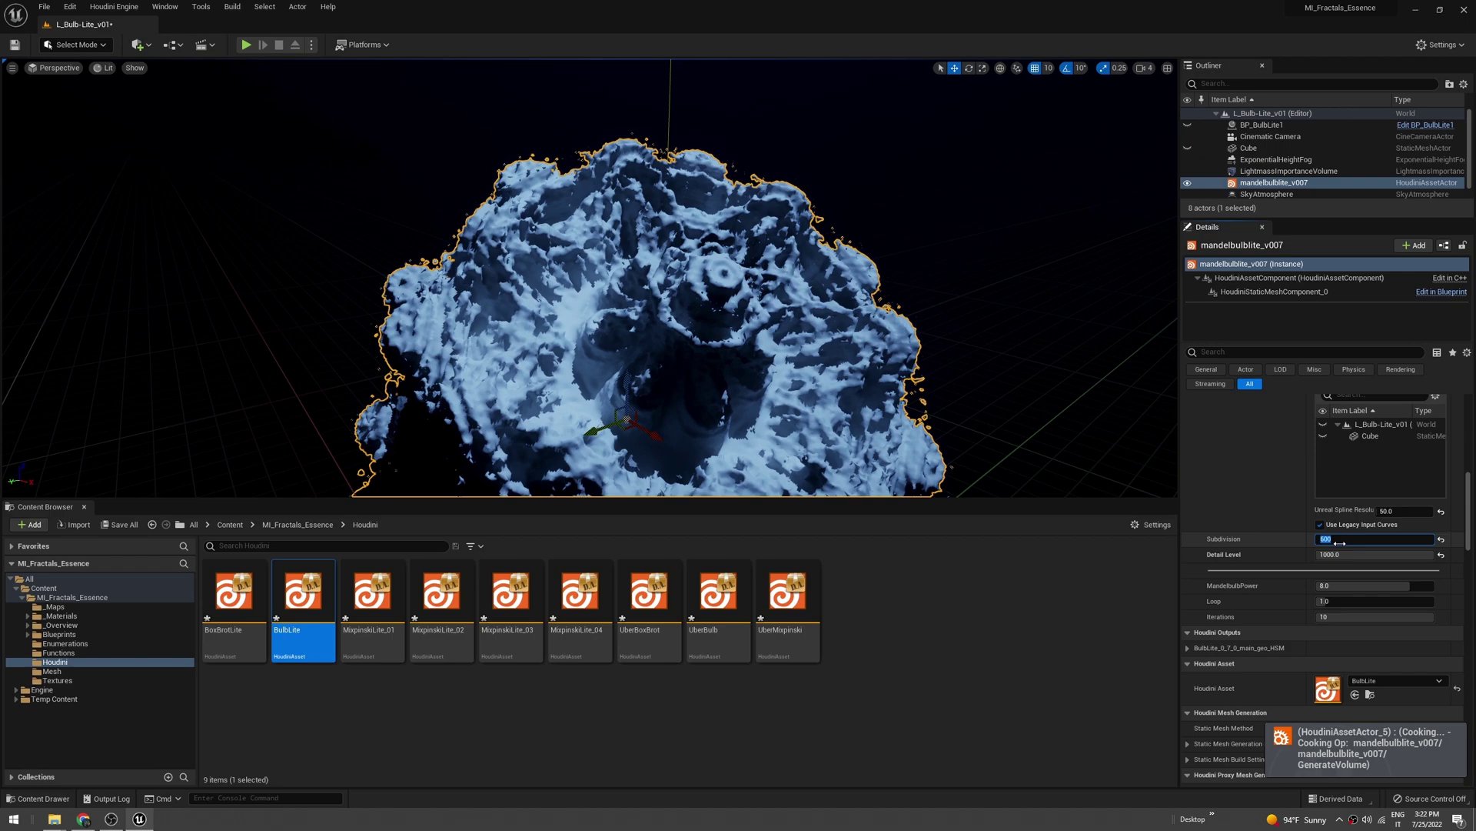
right_drag(589, 279, 591, 243)
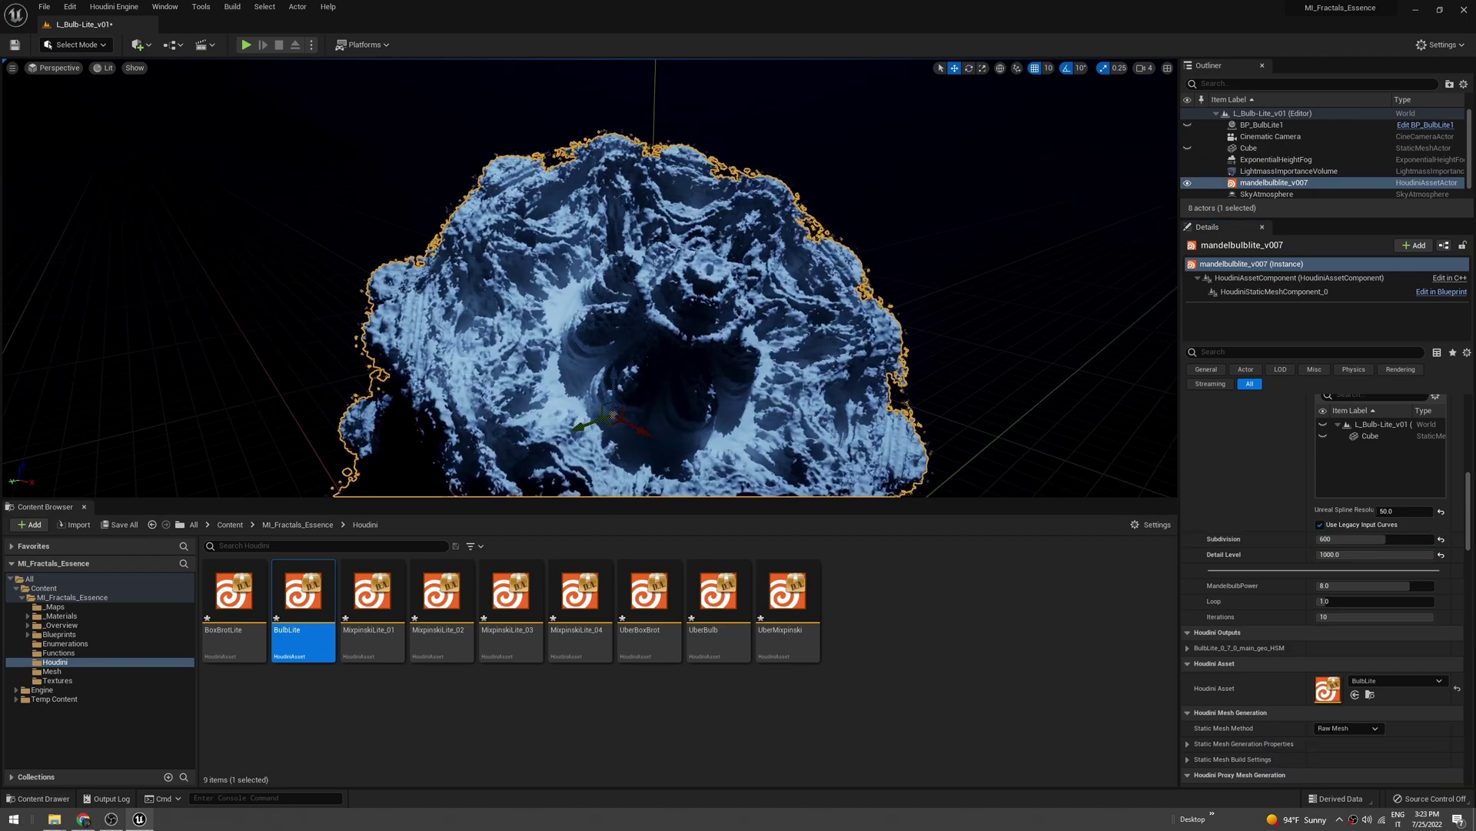
scroll(1105, 367, up, 4)
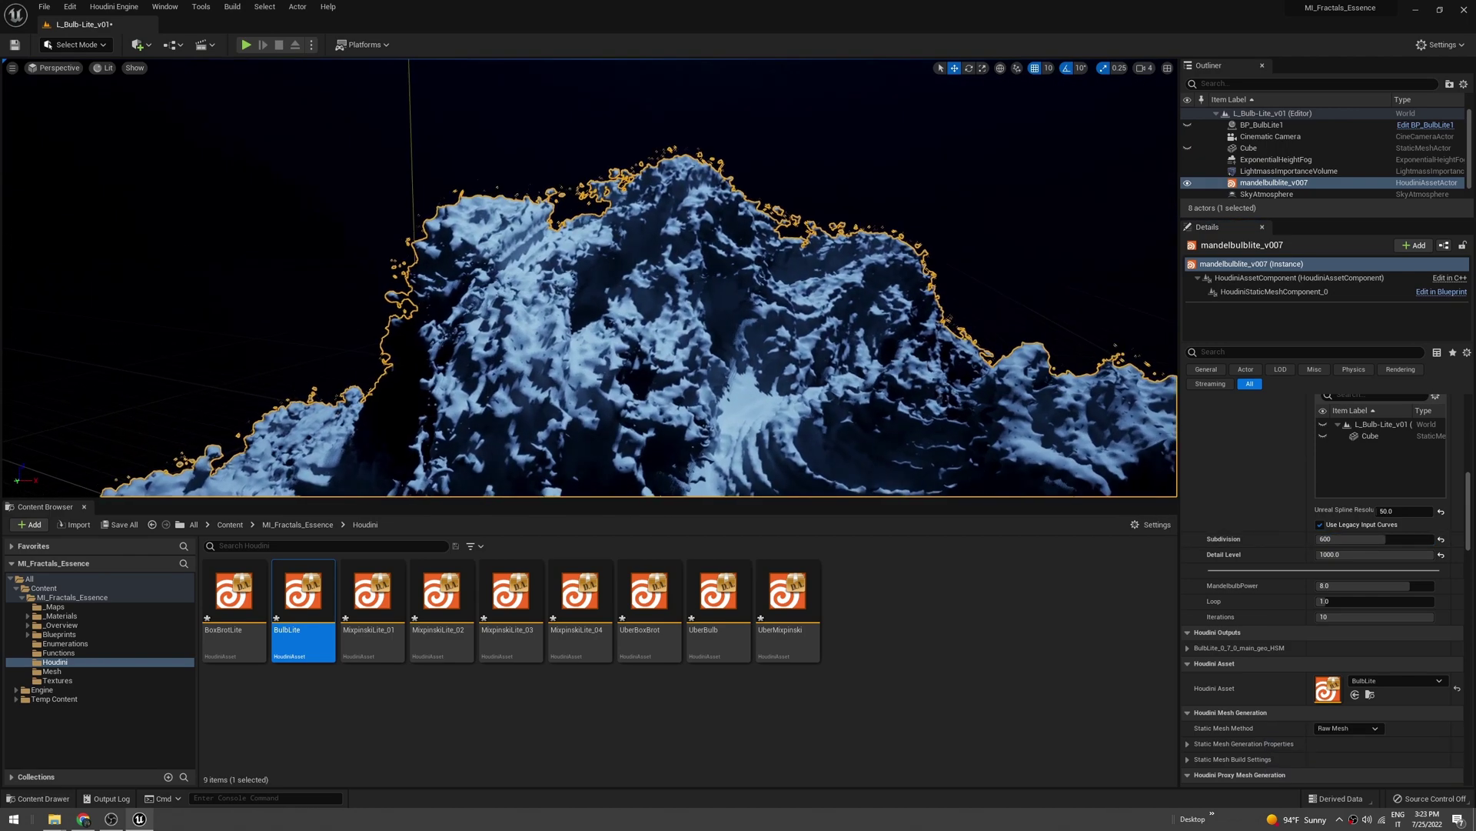
scroll(963, 365, down, 5)
right_drag(963, 365, 859, 311)
right_drag(542, 341, 526, 344)
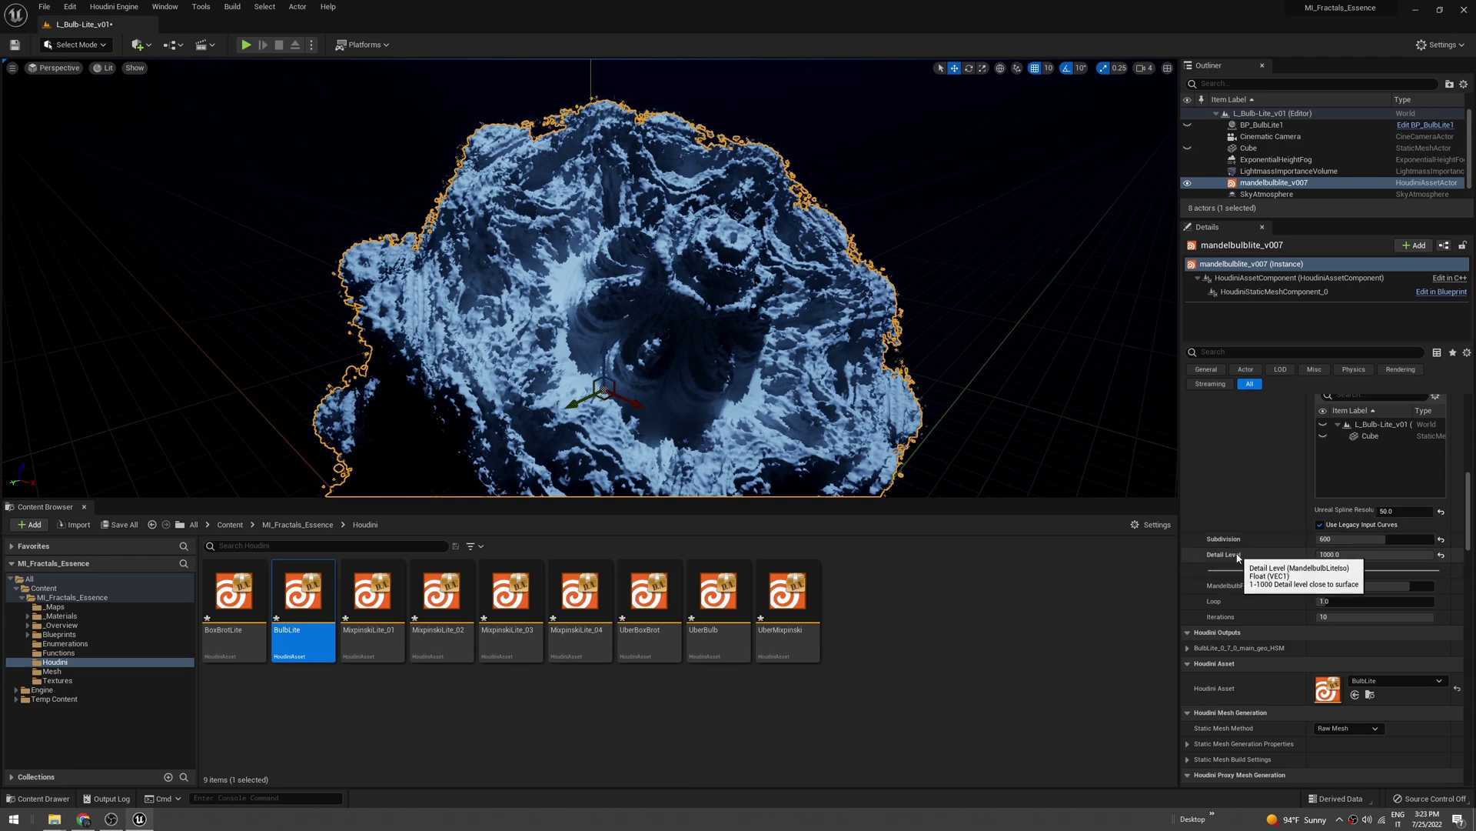
- Examine the mesh's surface and outer edges up close, and set the Detail Level to 950
key(w)
right_drag(846, 323, 831, 223)
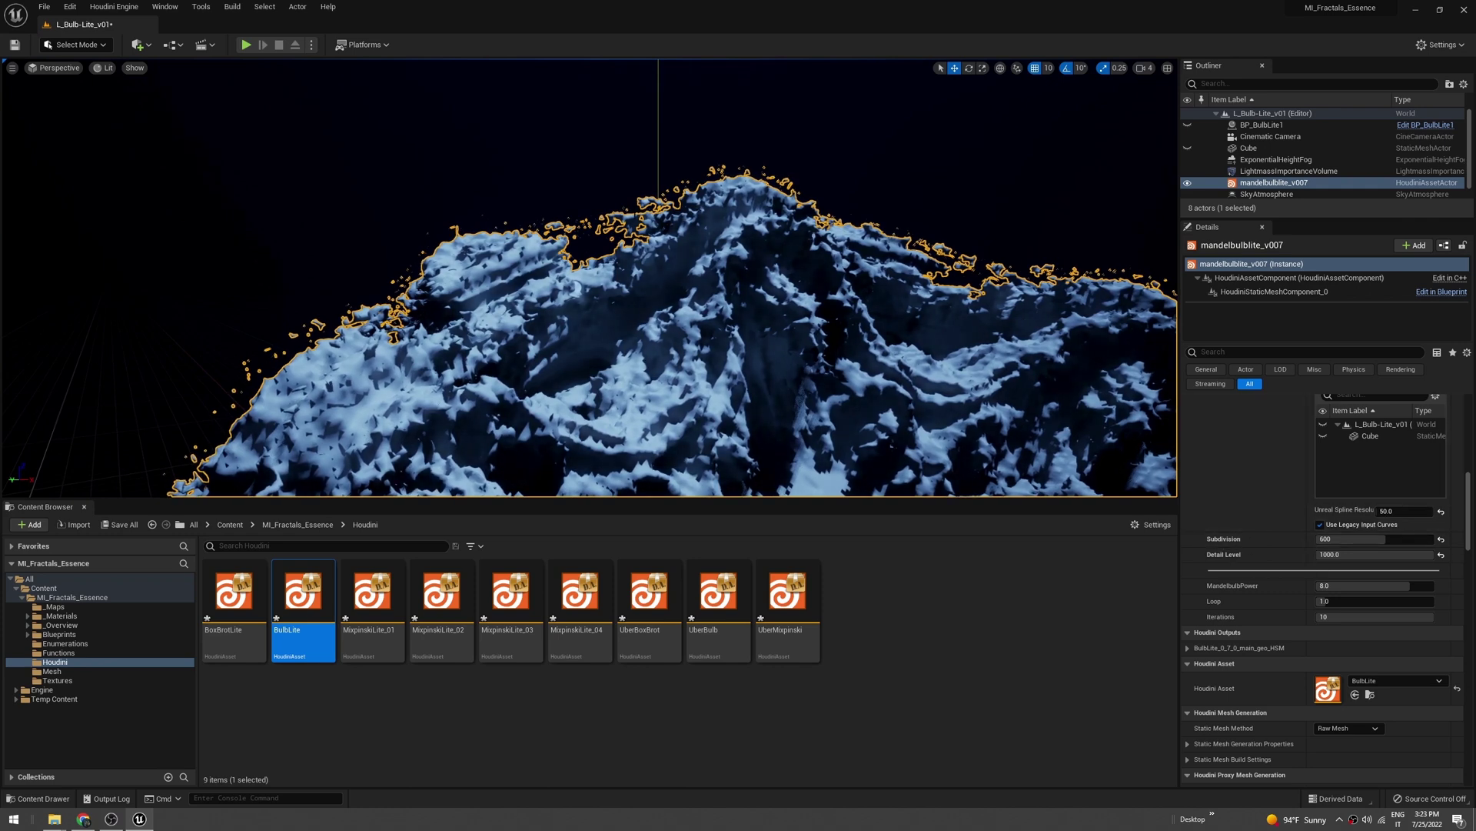
right_drag(602, 266, 577, 246)
key(s)
key(w)
right_drag(500, 351, 497, 352)
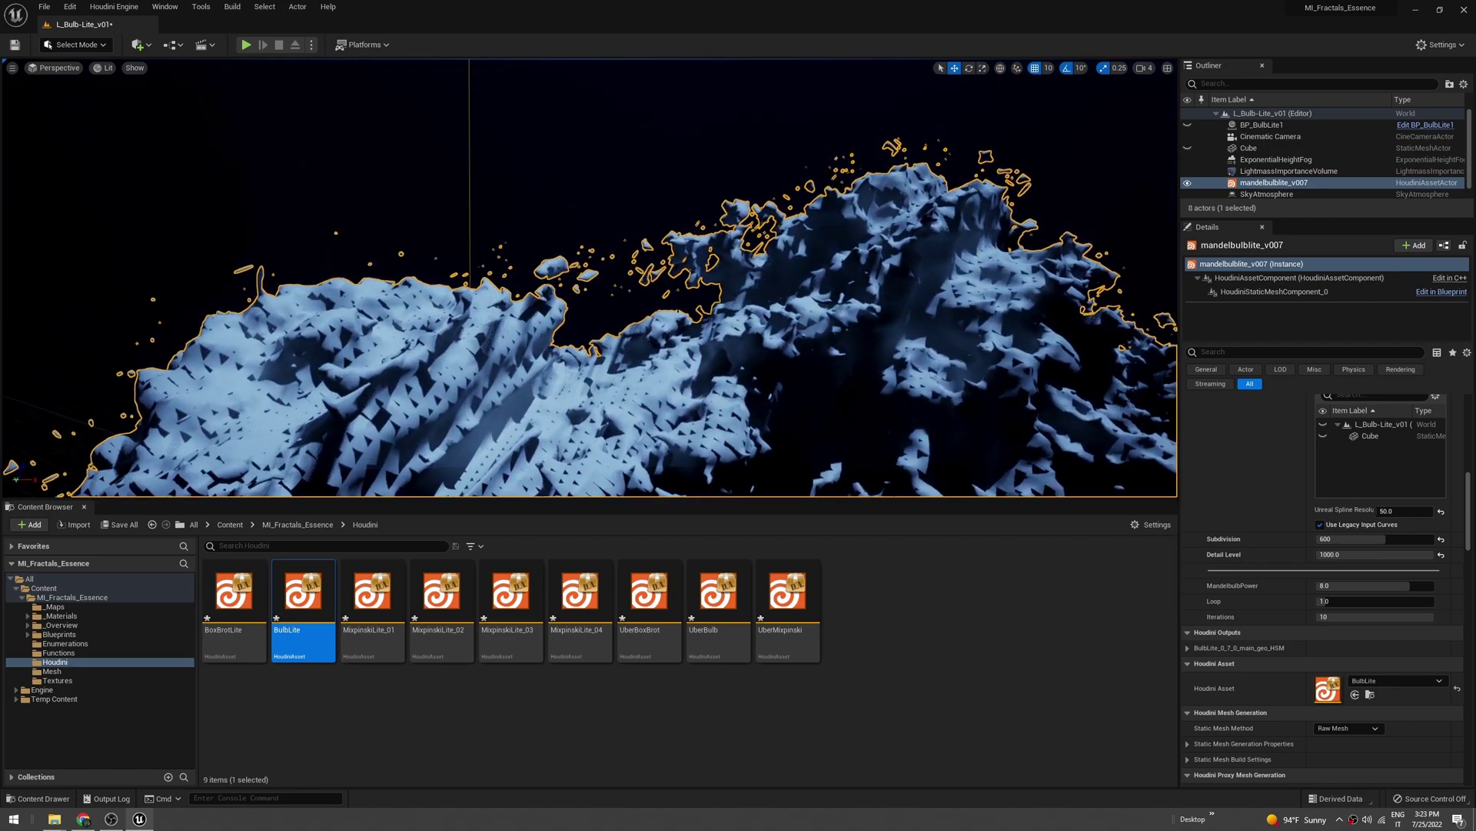
key(s)
mouse_move(714, 344)
right_down()
mouse_move(719, 377)
mouse_move(697, 348)
right_up()
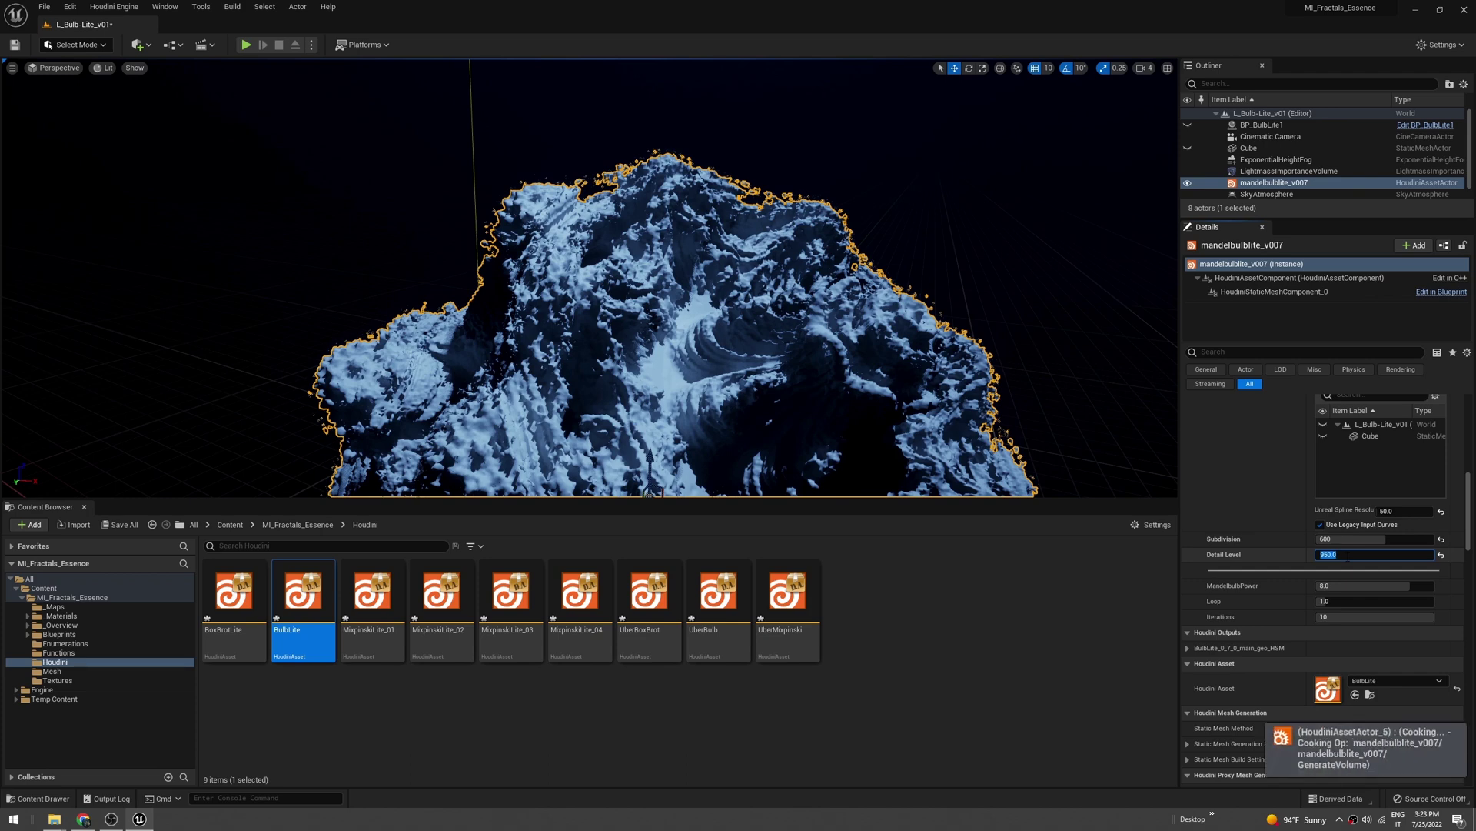
- Inspect the mesh regenerated at the new Detail Level from several sides
alt+drag(589, 231, 531, 346)
scroll(589, 277, down, 5)
key(w)
right_drag(589, 307, 701, 258)
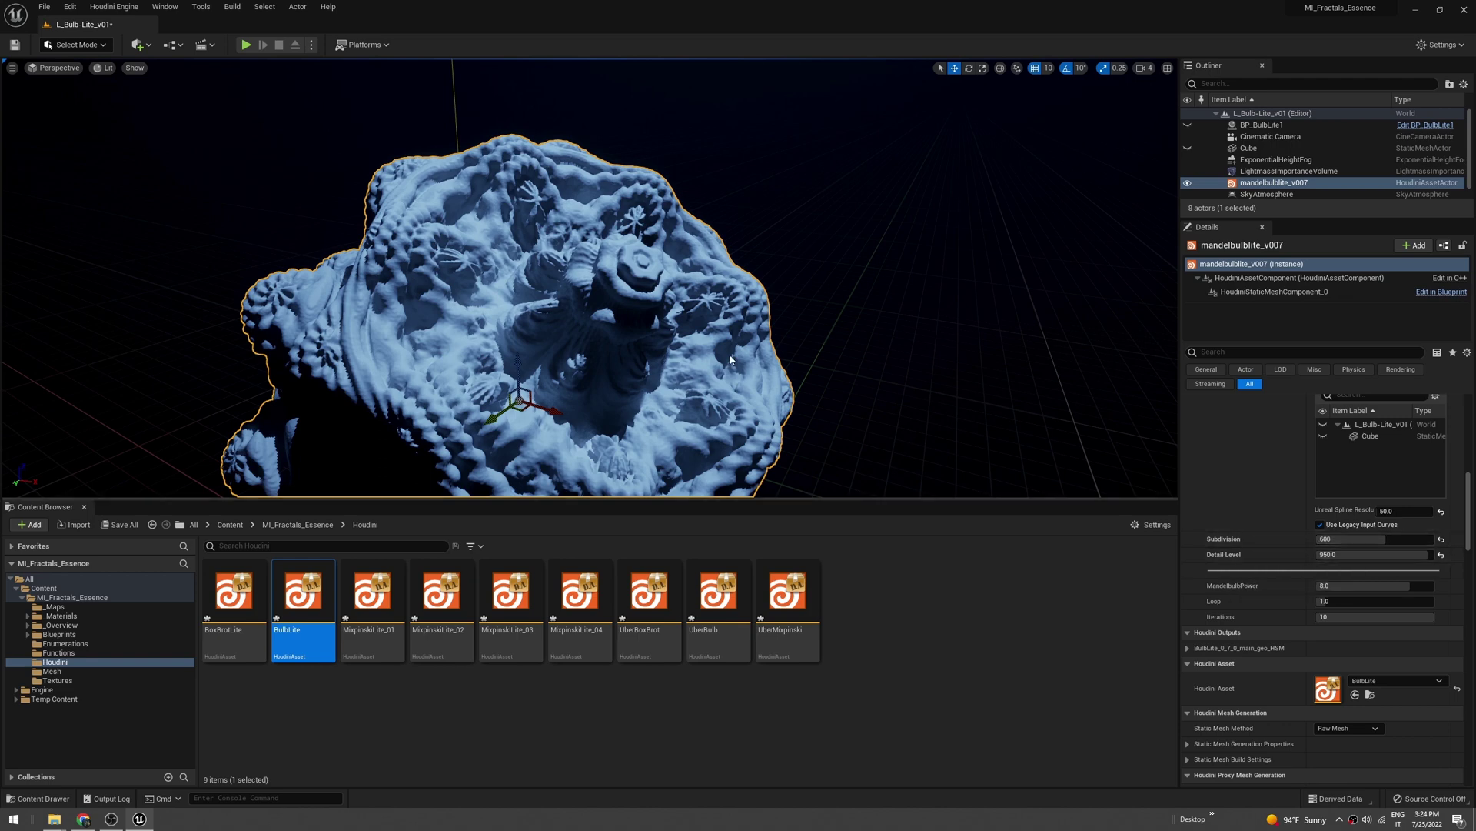
key(w)
right_drag(846, 369, 584, 323)
key(s)
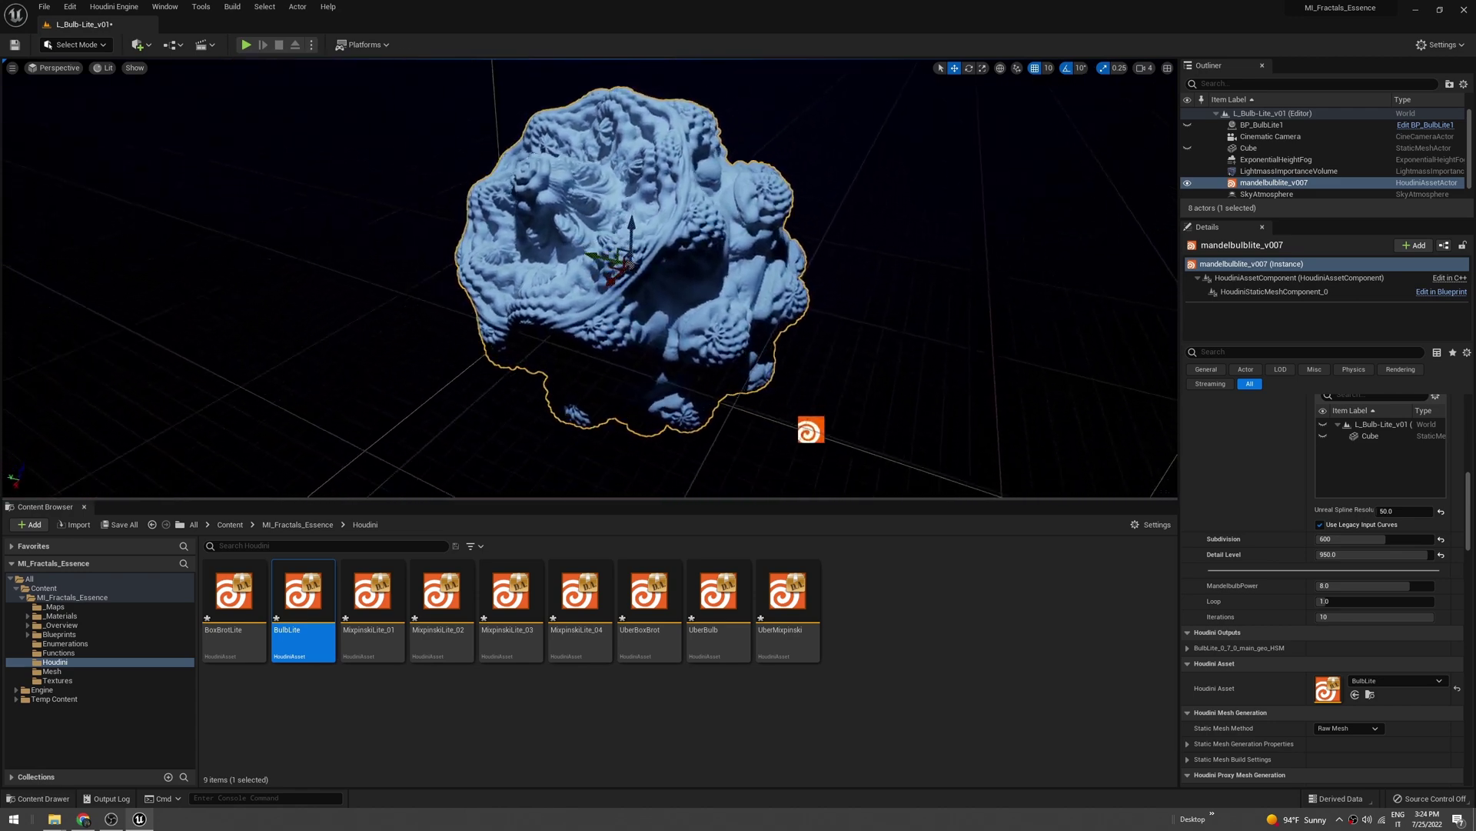